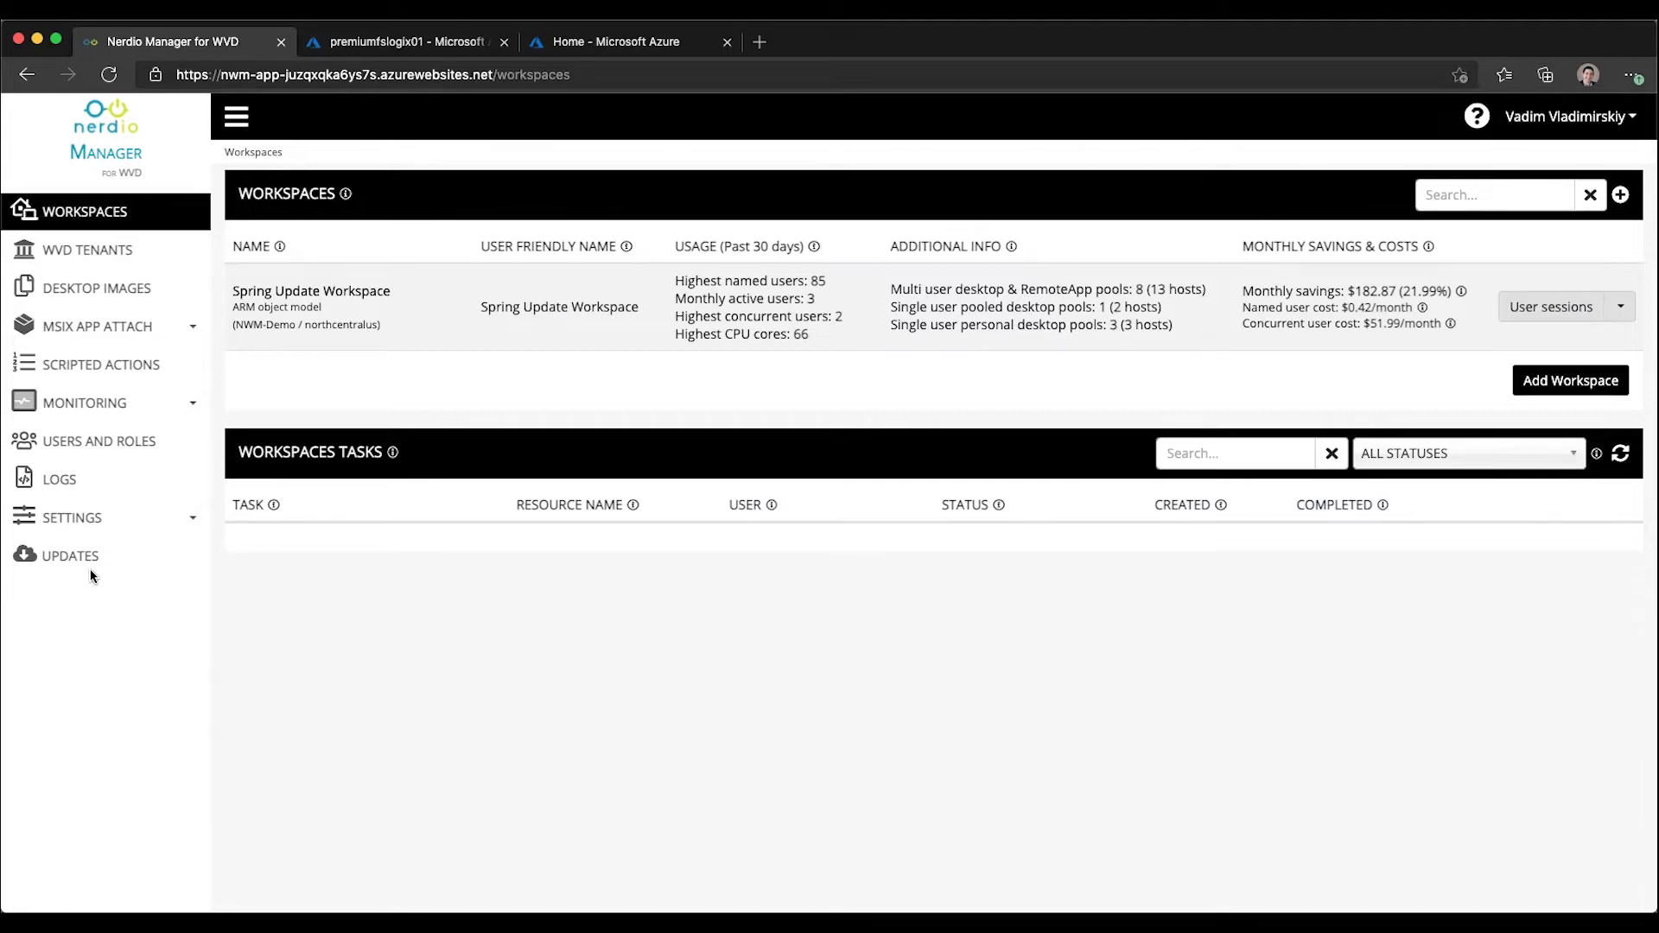
Go to Settings > Integrations, listing Active Directory, Azure Files, FSLogix and MSIX App Attach locations
{"action": "left_click", "coordinate": [69, 519]}
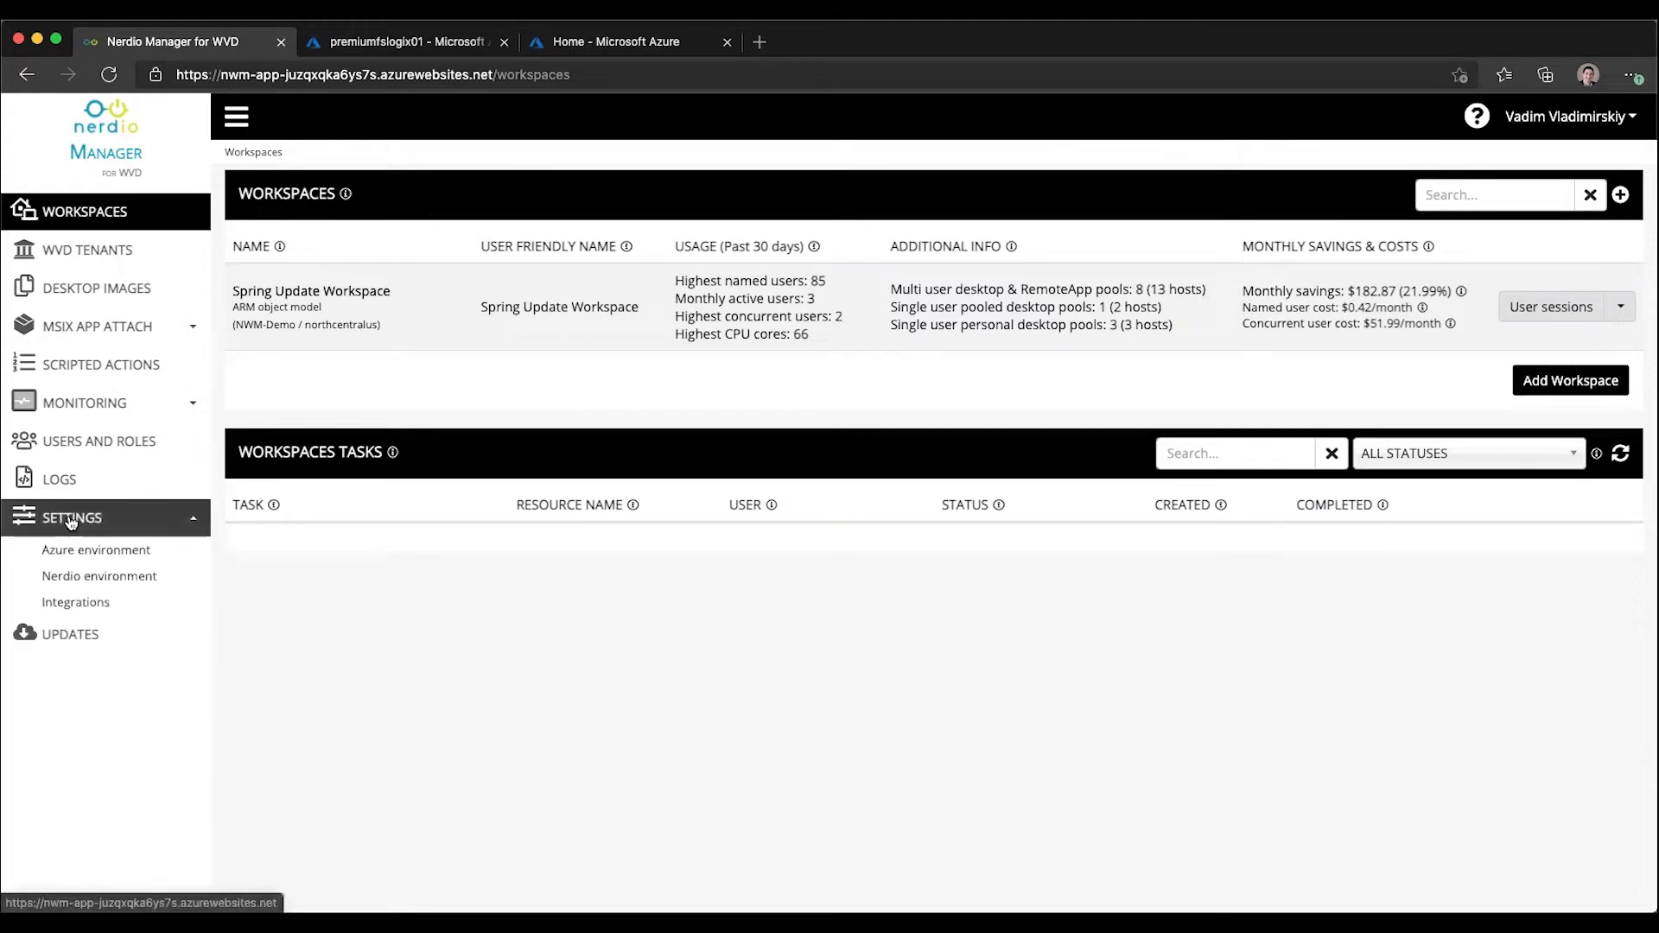
{"action": "left_click", "coordinate": [87, 602]}
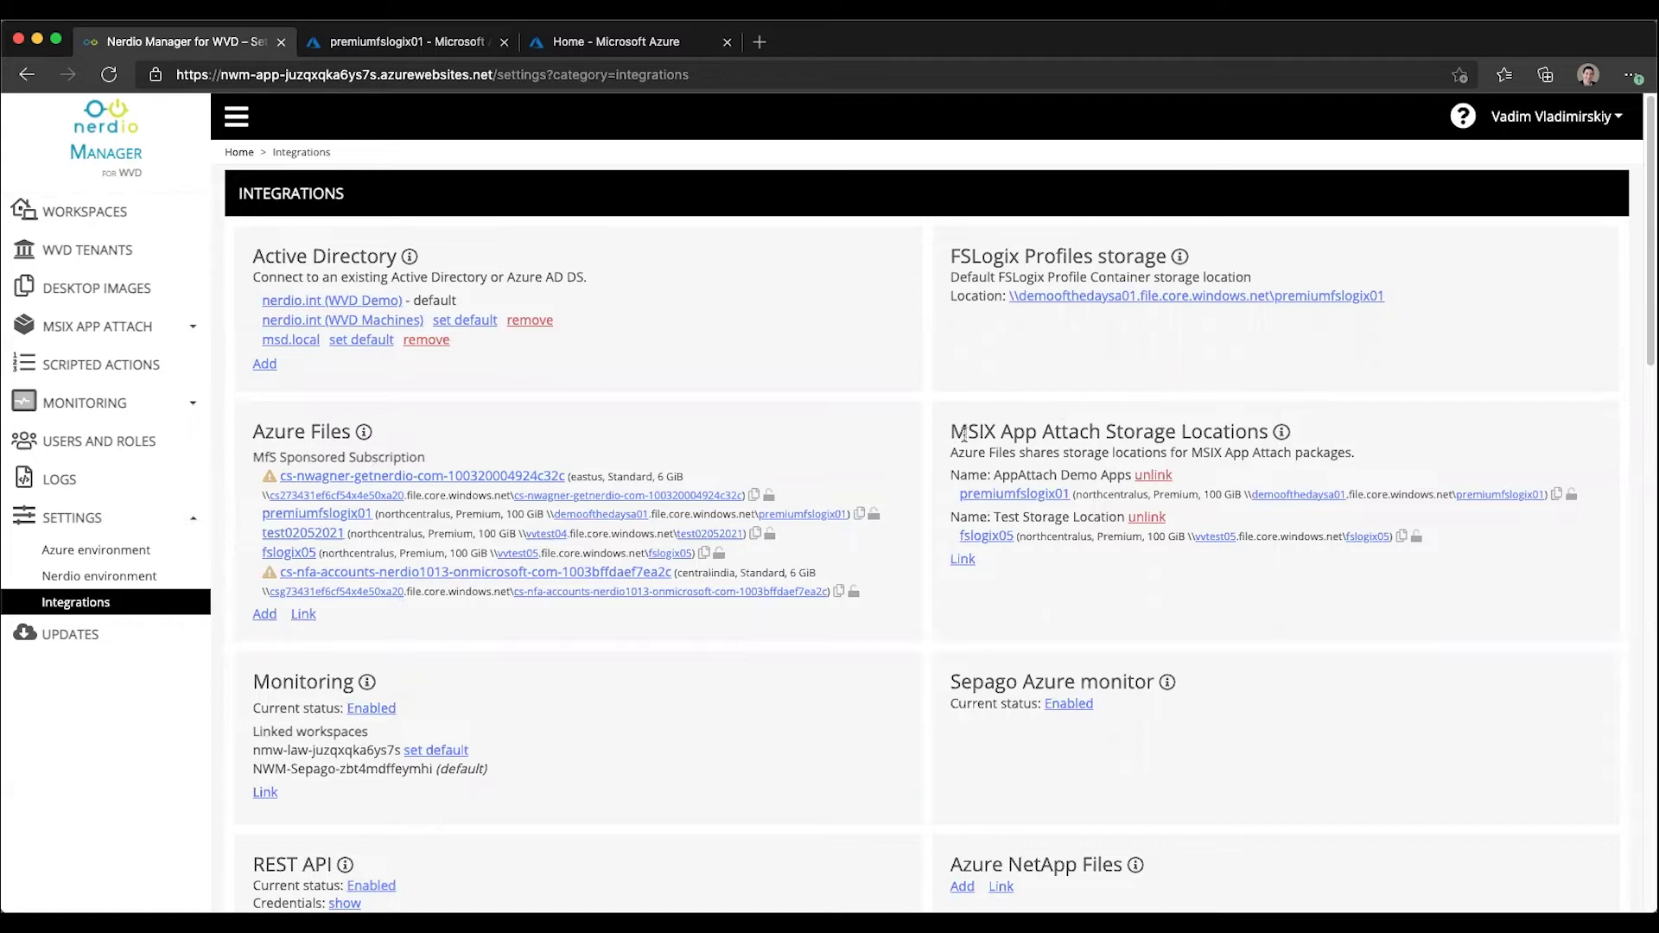
{"action": "left_click_drag", "start_coordinate": [951, 432], "coordinate": [1244, 430]}
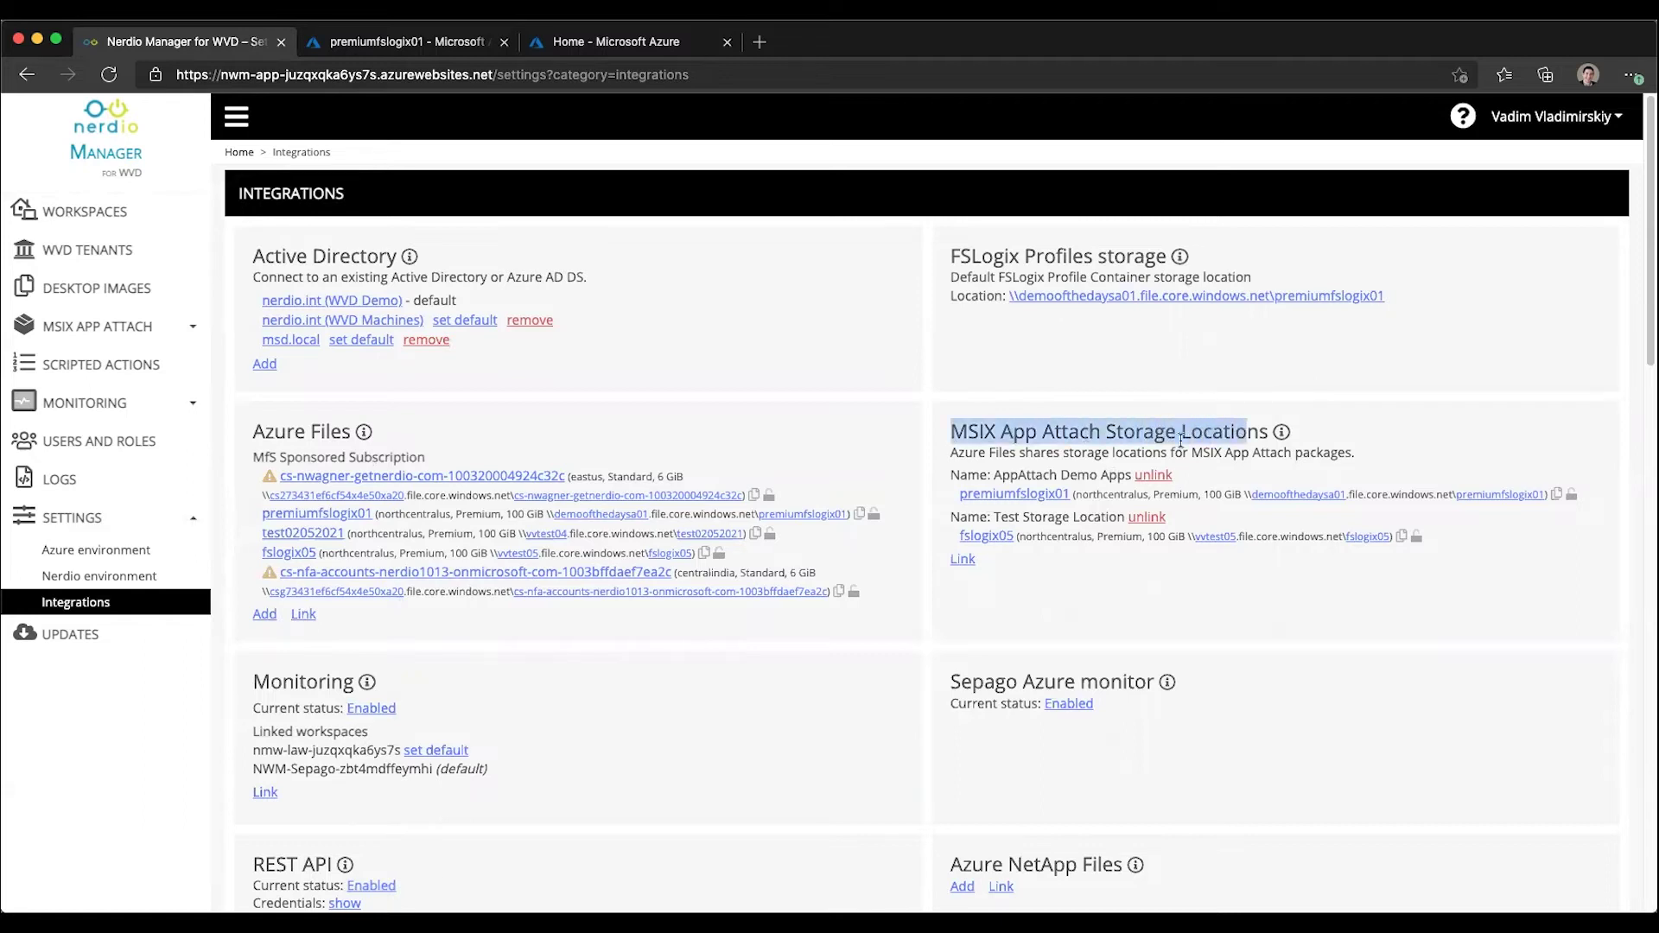
{"action": "left_click", "coordinate": [960, 561]}
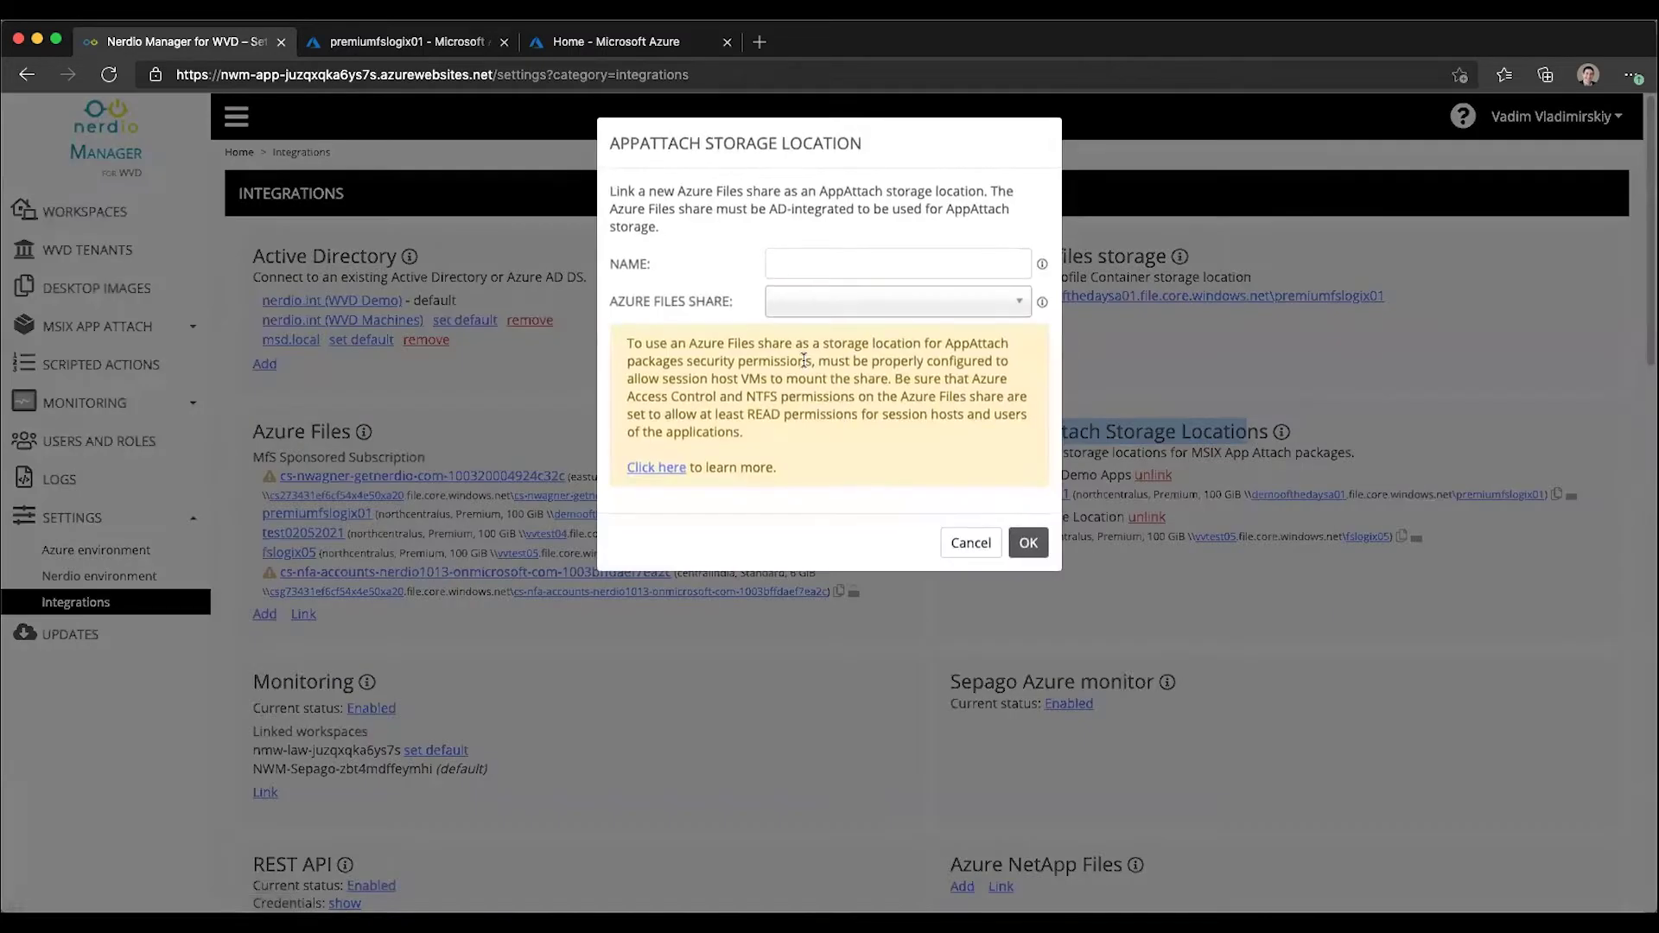
{"action": "left_click", "coordinate": [786, 303]}
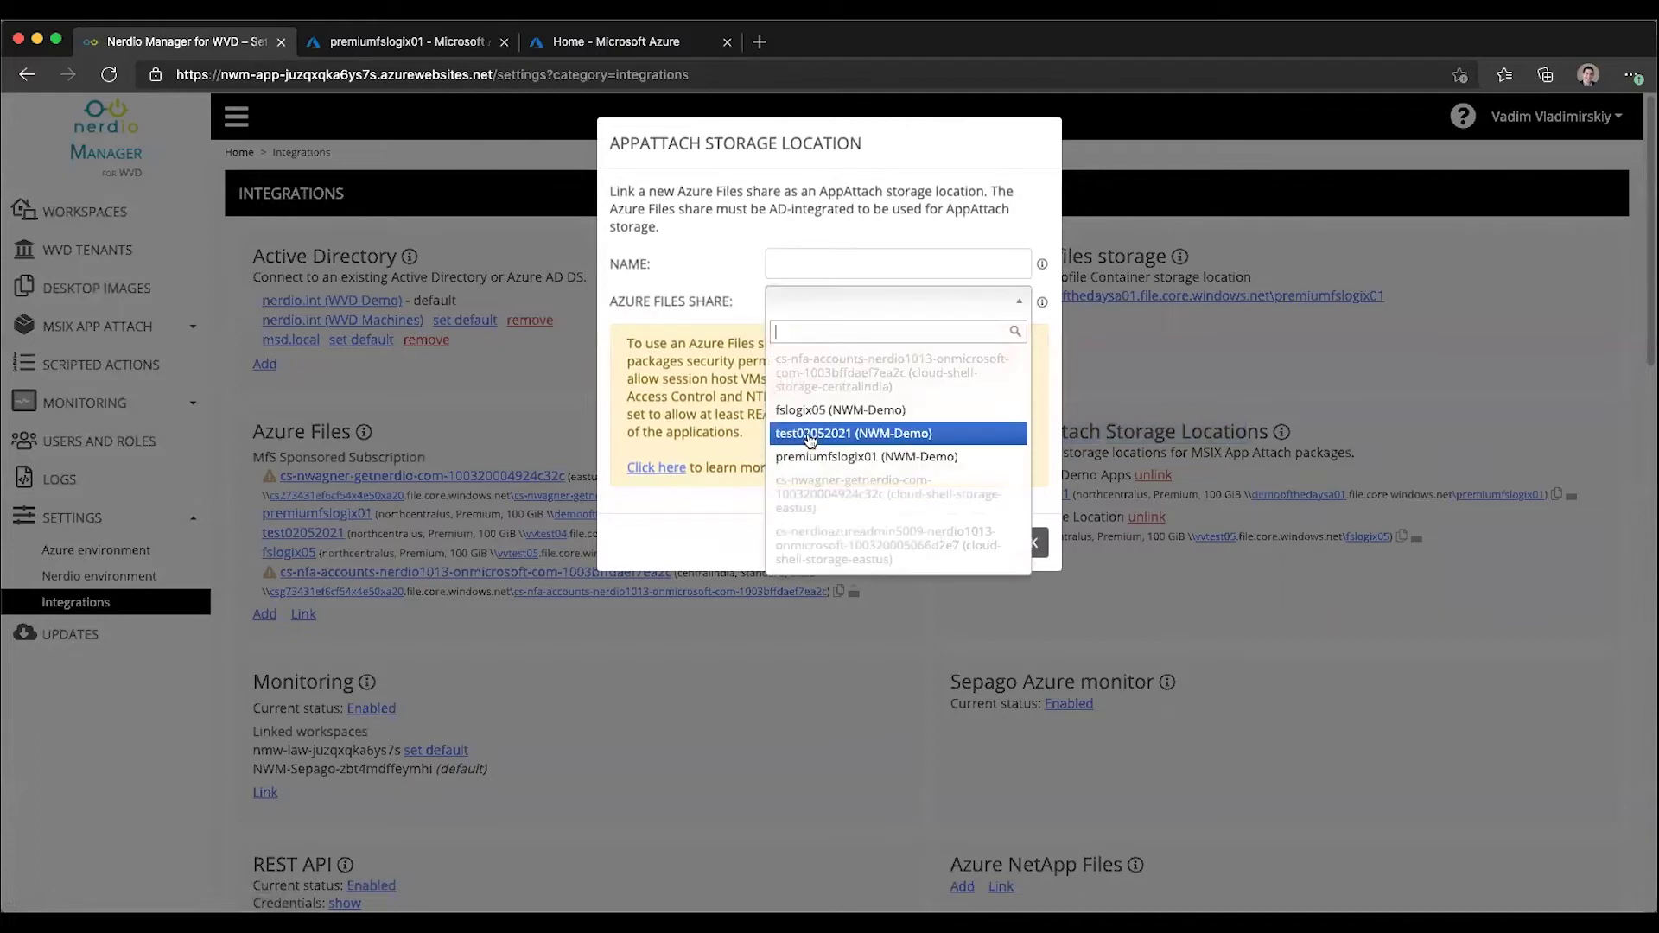
{"action": "left_click", "coordinate": [810, 432]}
{"action": "left_click", "coordinate": [794, 261]}
{"action": "key", "text": "Escape"}
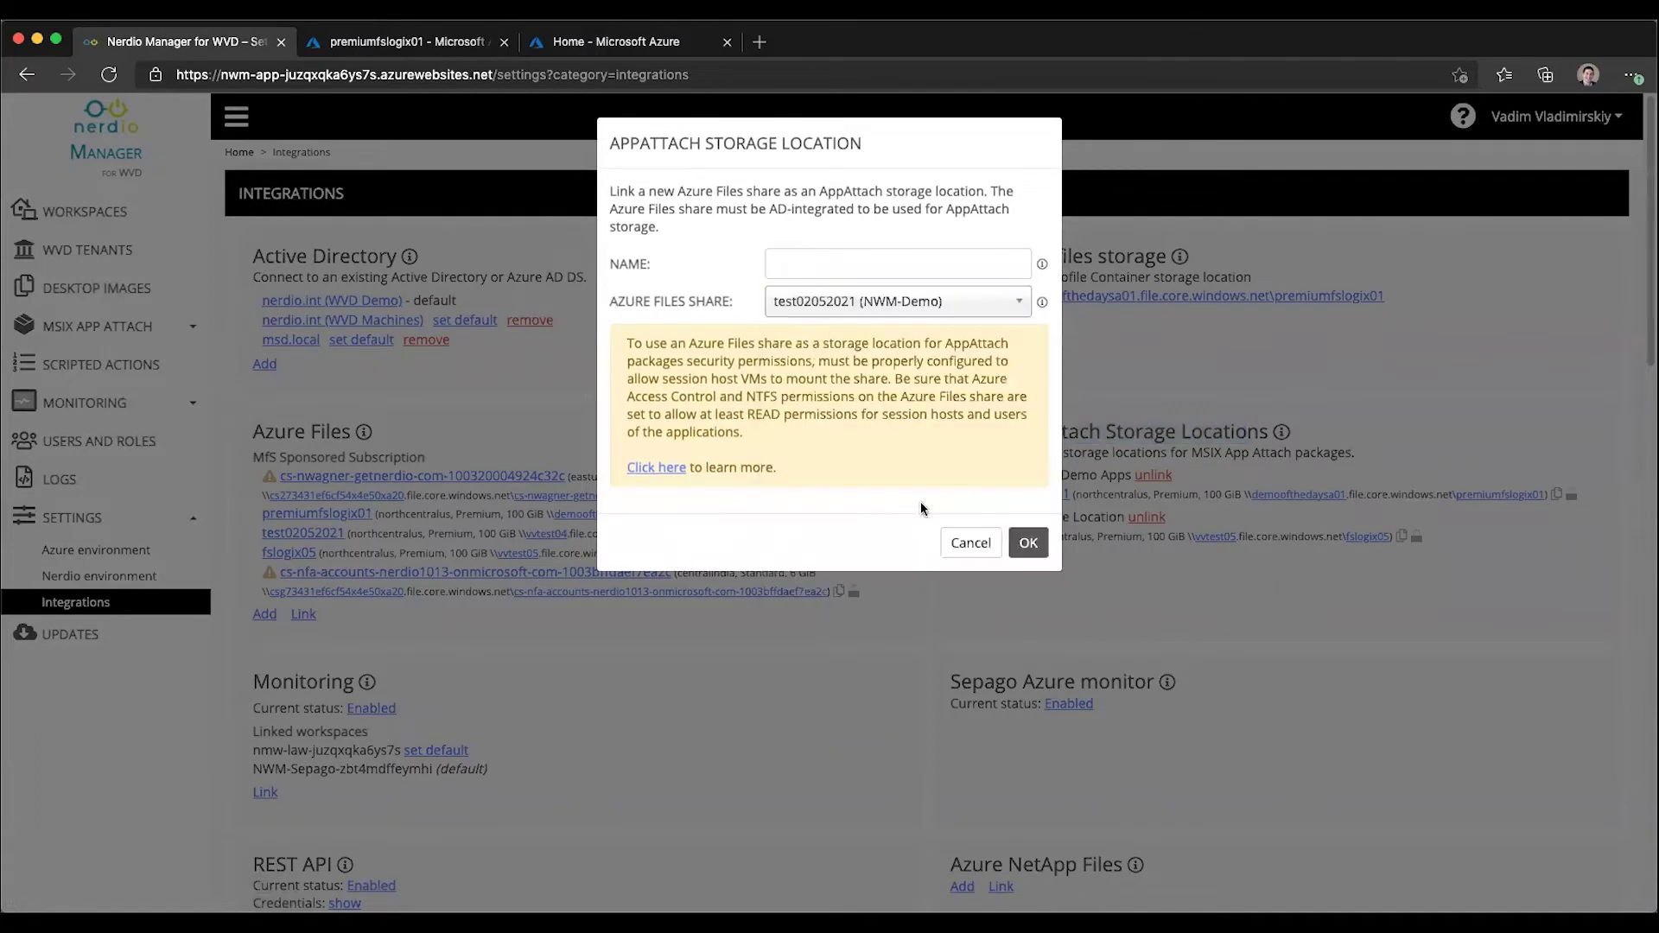
{"action": "left_click", "coordinate": [968, 542]}
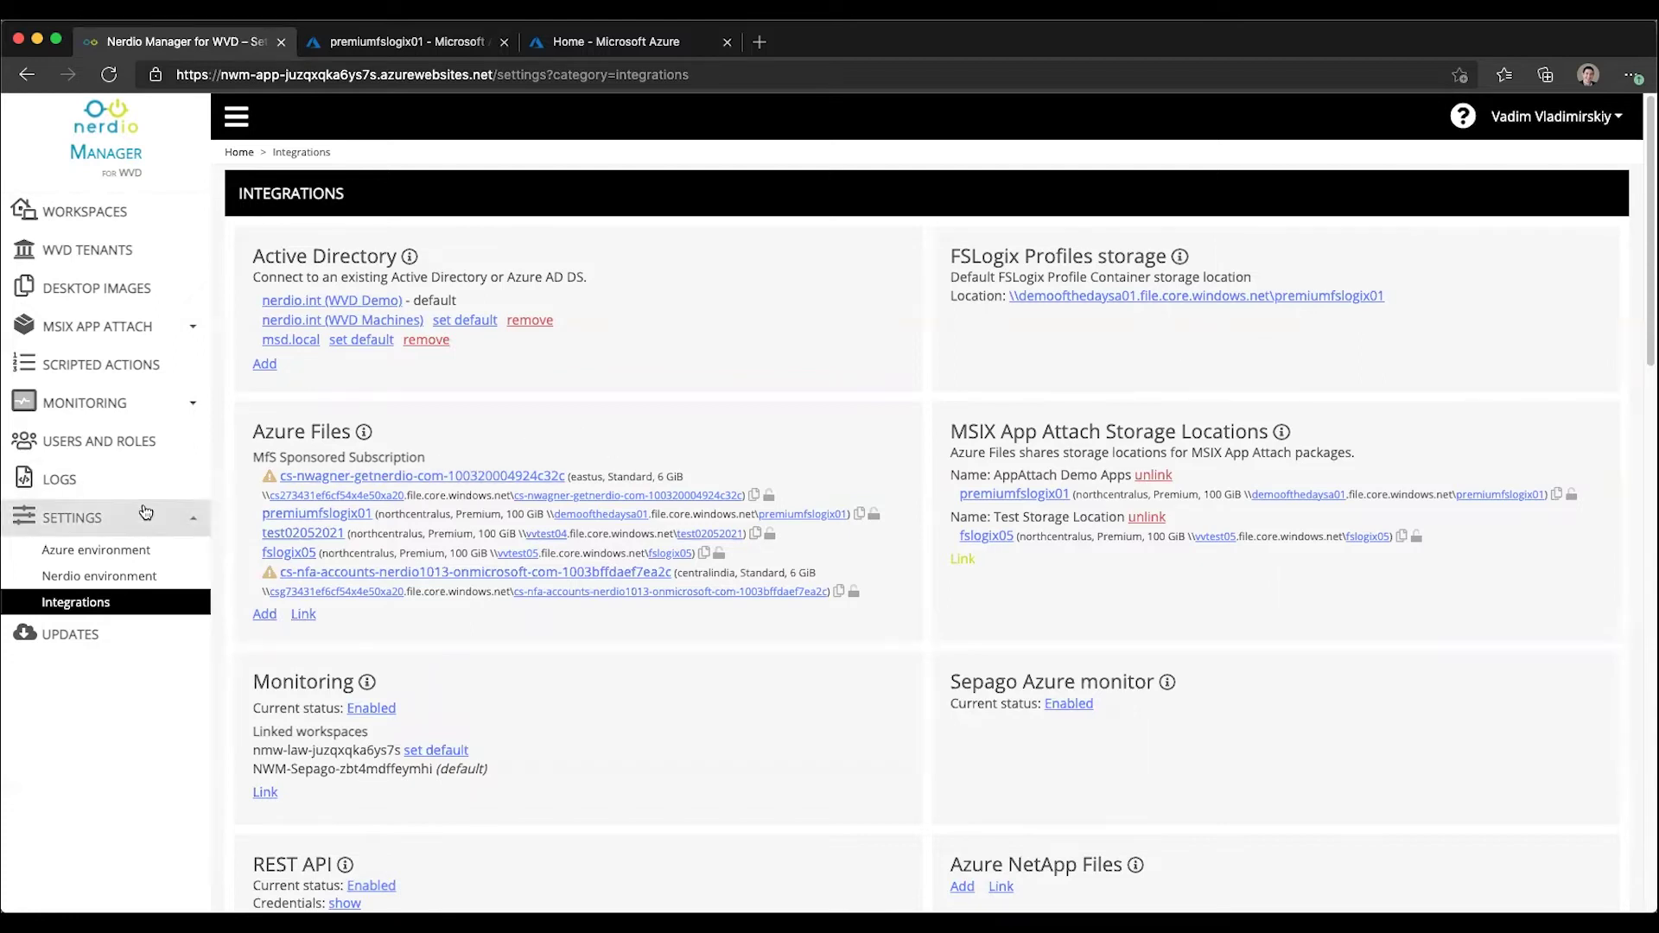
Collapse Settings and go to MSIX App Attach > Images, showing three completed image-deletion tasks
{"action": "left_click", "coordinate": [139, 517]}
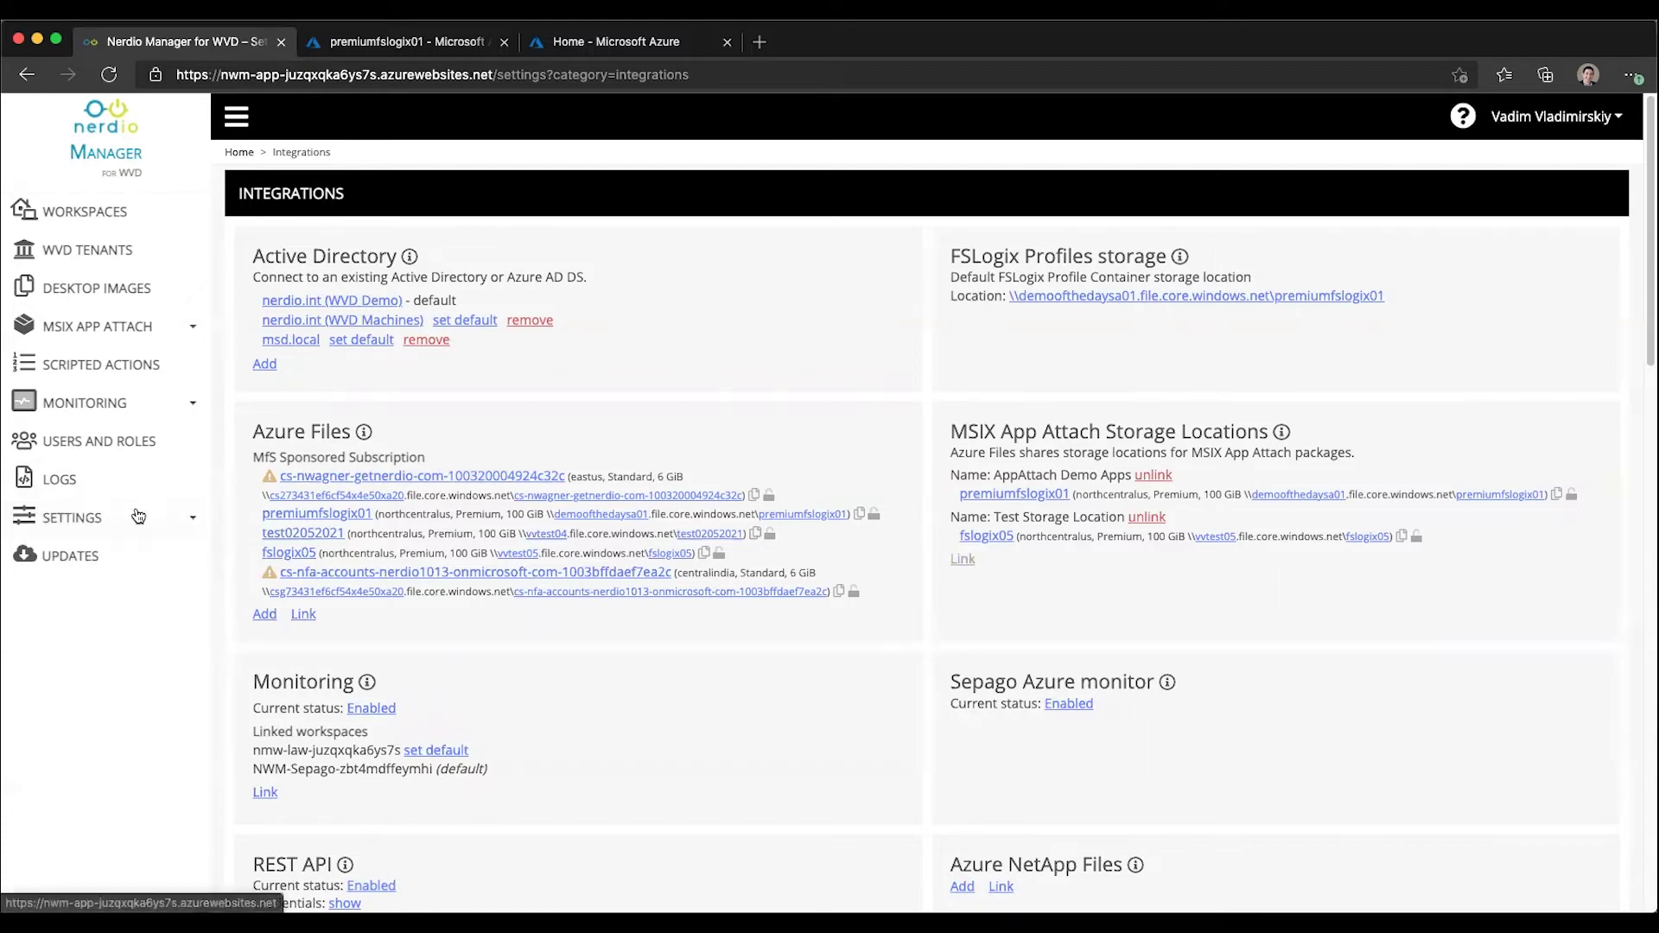
{"action": "left_click", "coordinate": [107, 334]}
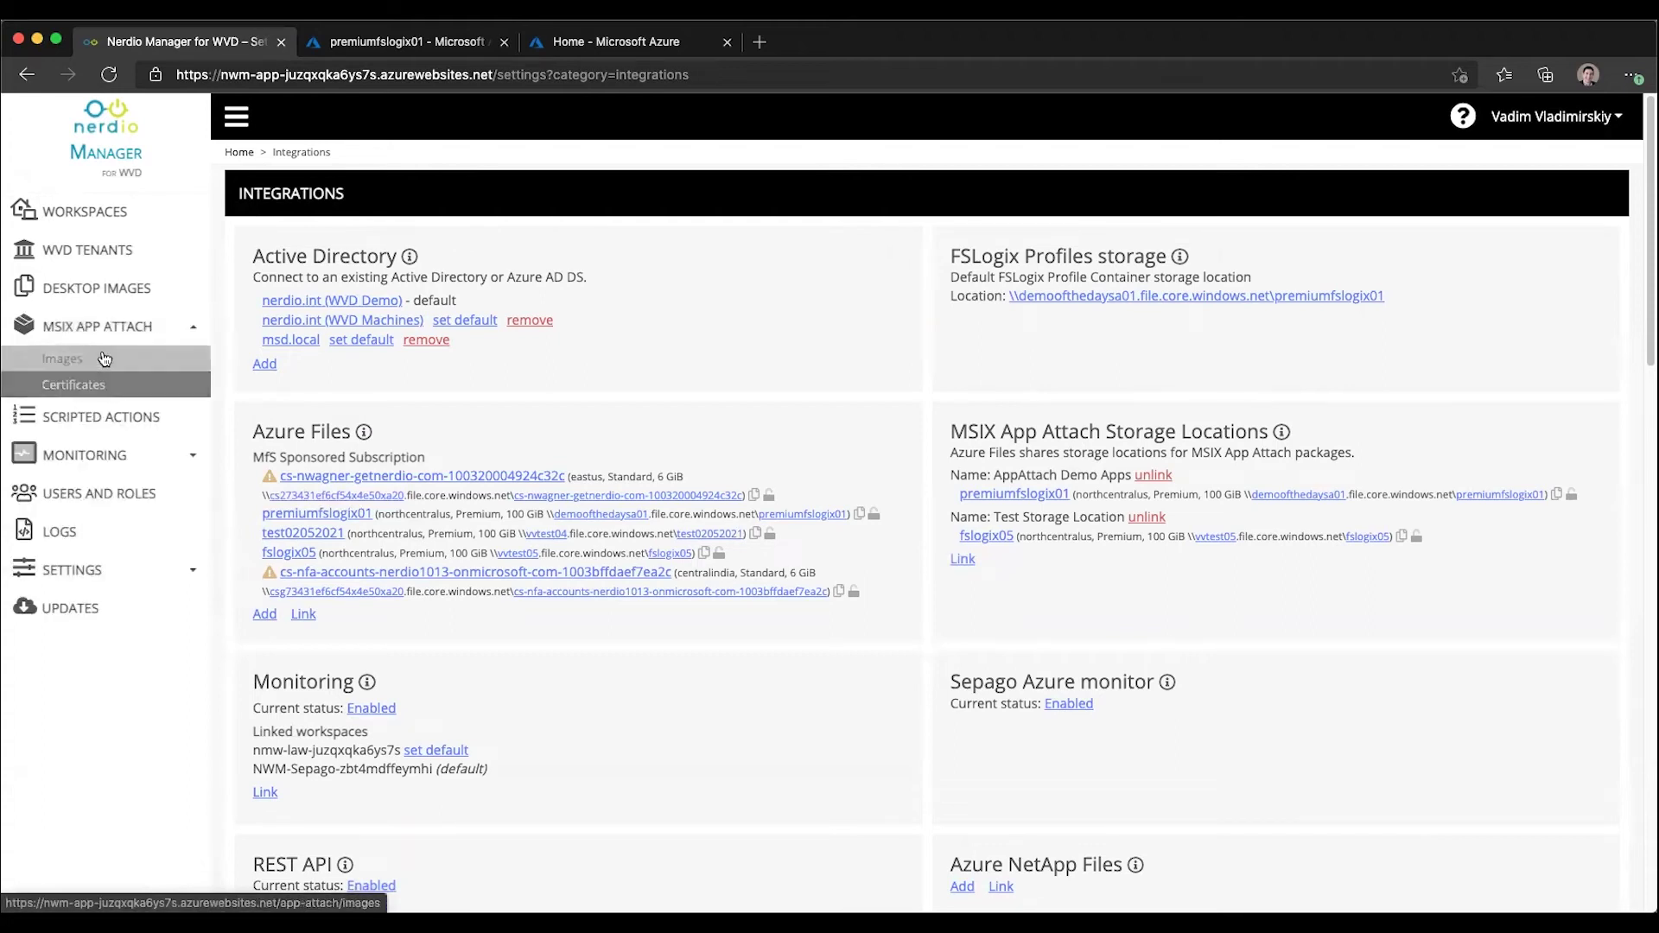
{"action": "left_click", "coordinate": [104, 360]}
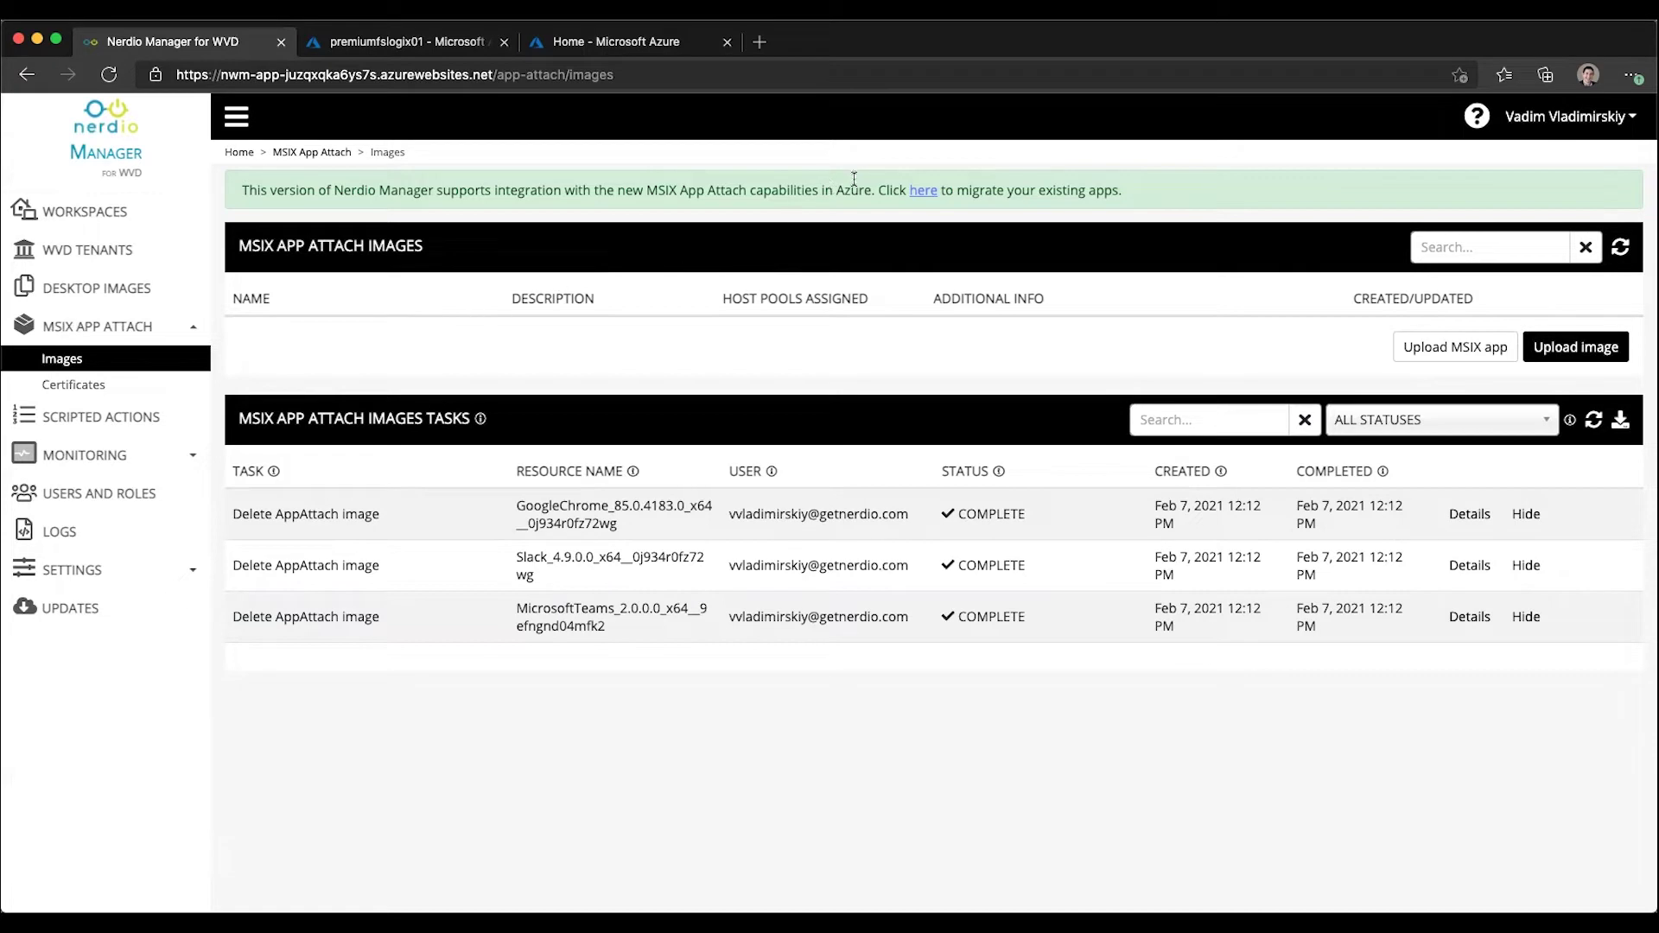
Open the Migrate to new WVD MSIX App Attach dialog from the green banner's 'here' link
{"action": "left_click", "coordinate": [925, 191]}
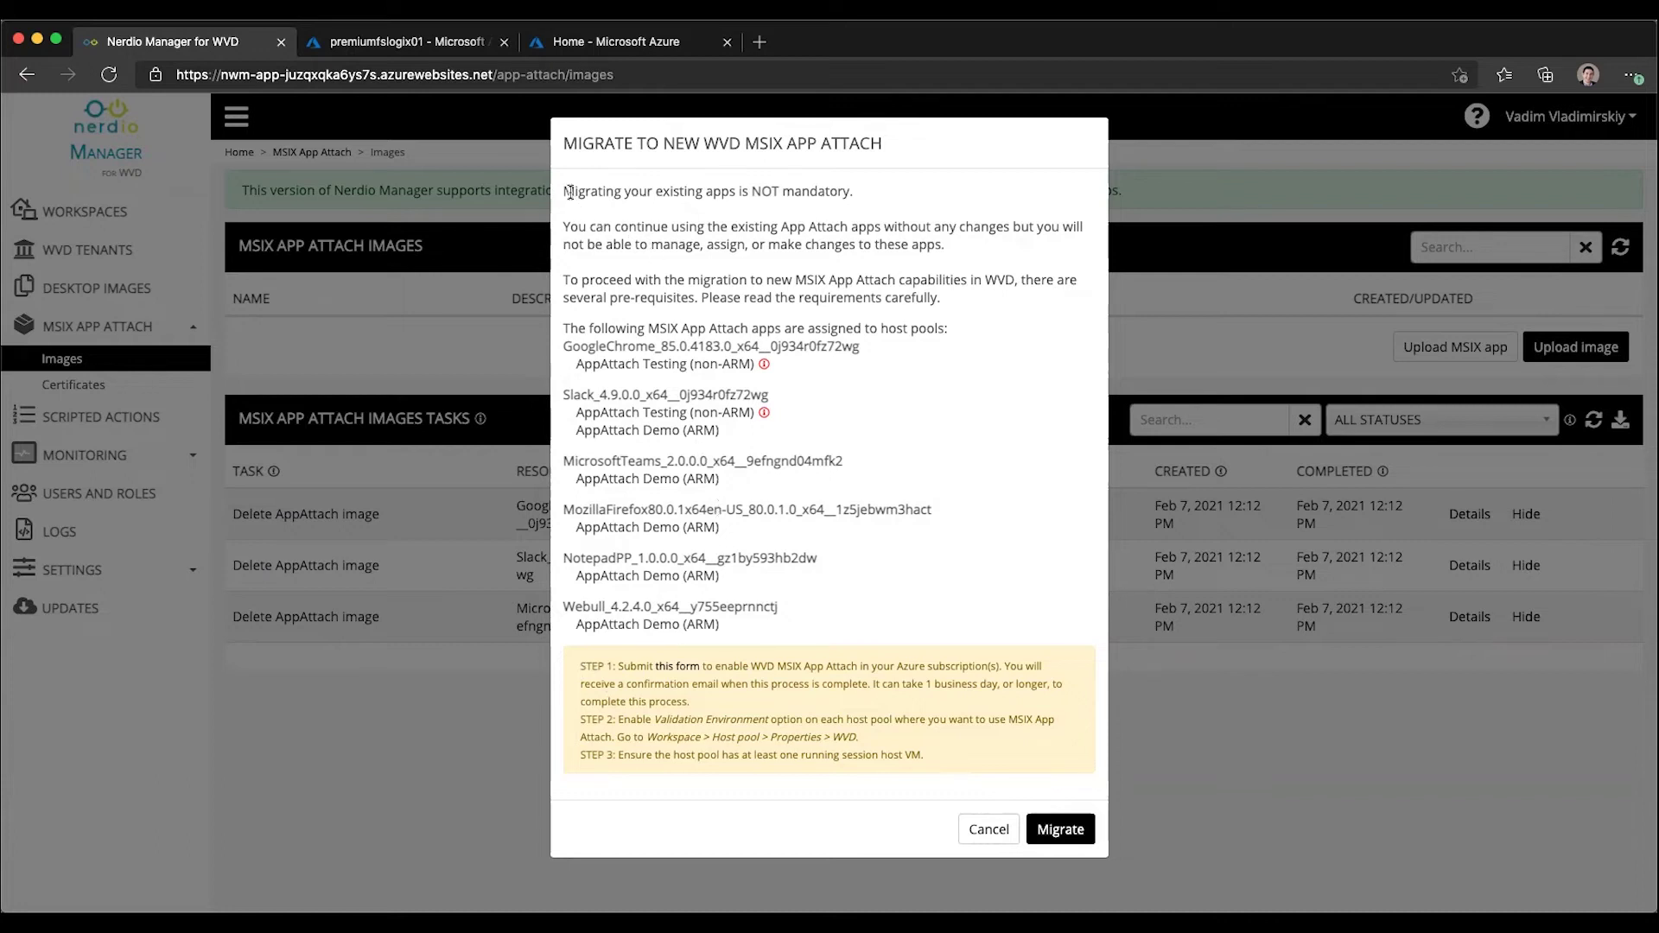
Review the optional-migration note and three prerequisite steps, then open the MSIX app attach request form
{"action": "left_click_drag", "start_coordinate": [566, 190], "coordinate": [850, 183]}
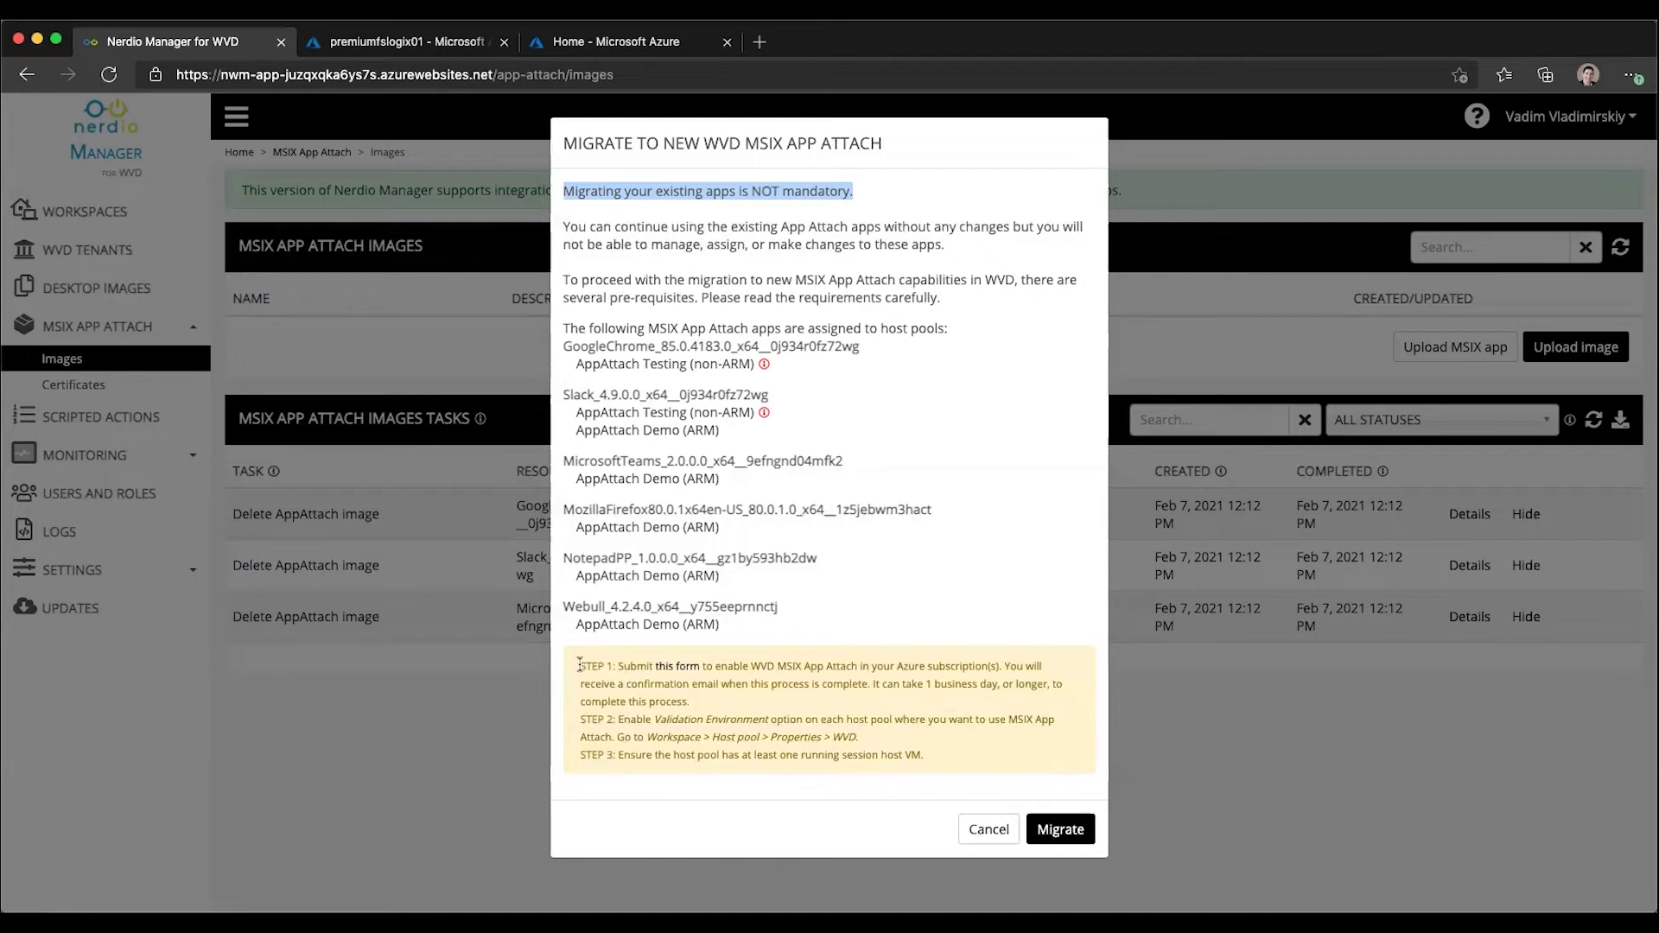
{"action": "left_click_drag", "start_coordinate": [579, 664], "coordinate": [951, 757]}
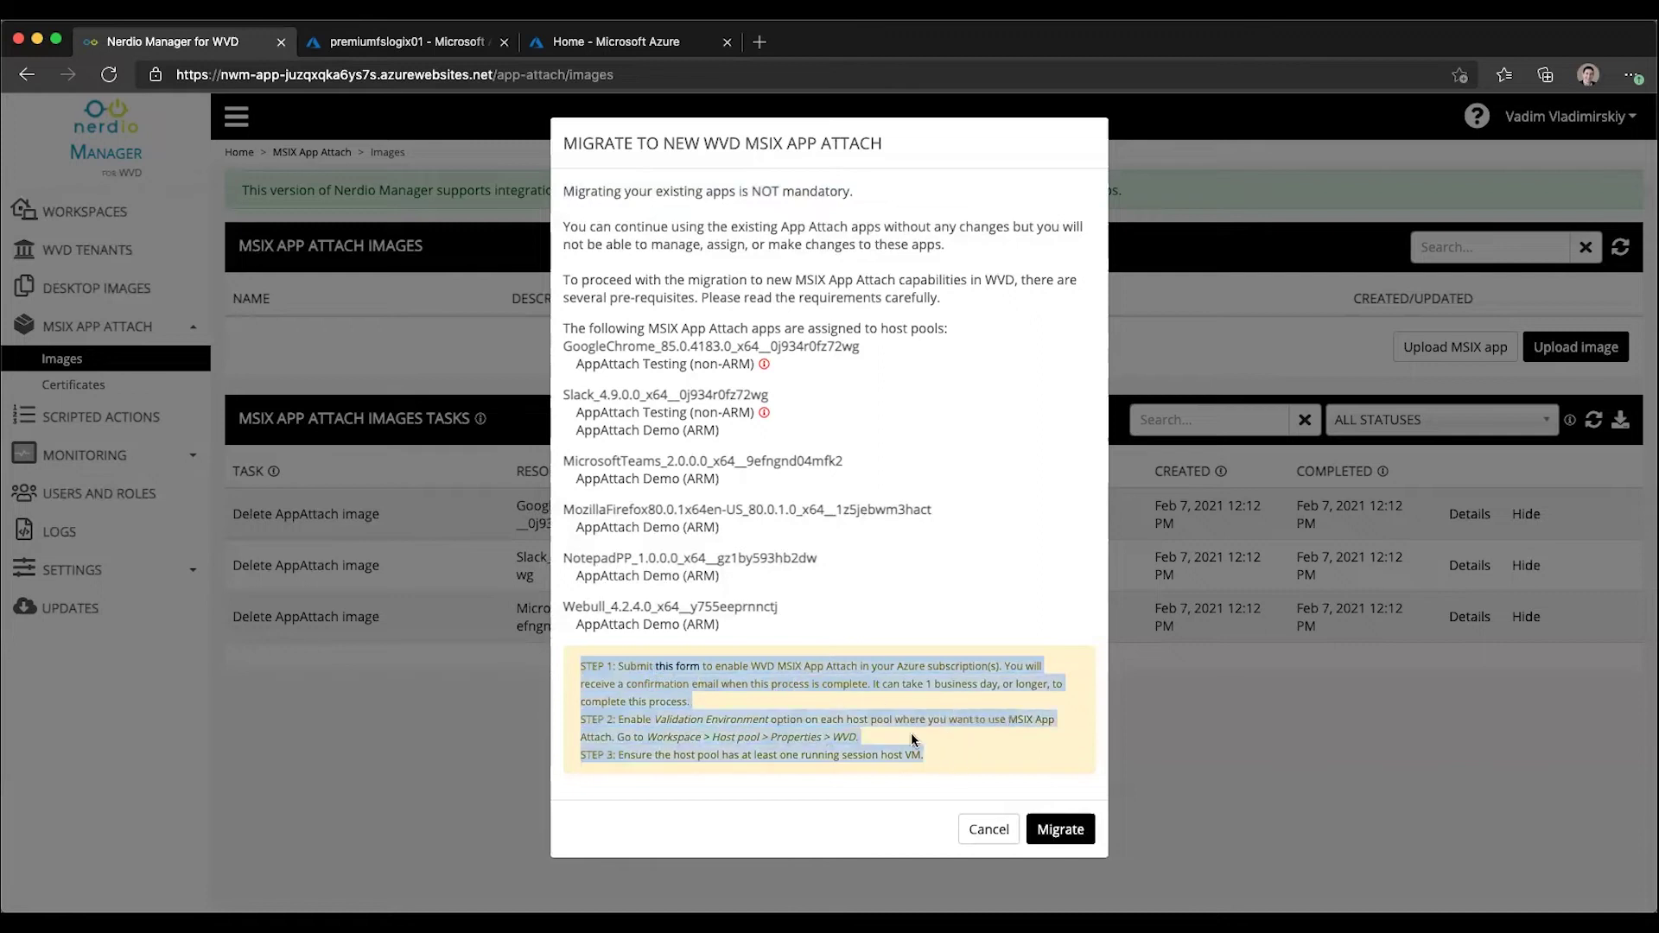
{"action": "left_click", "coordinate": [578, 662]}
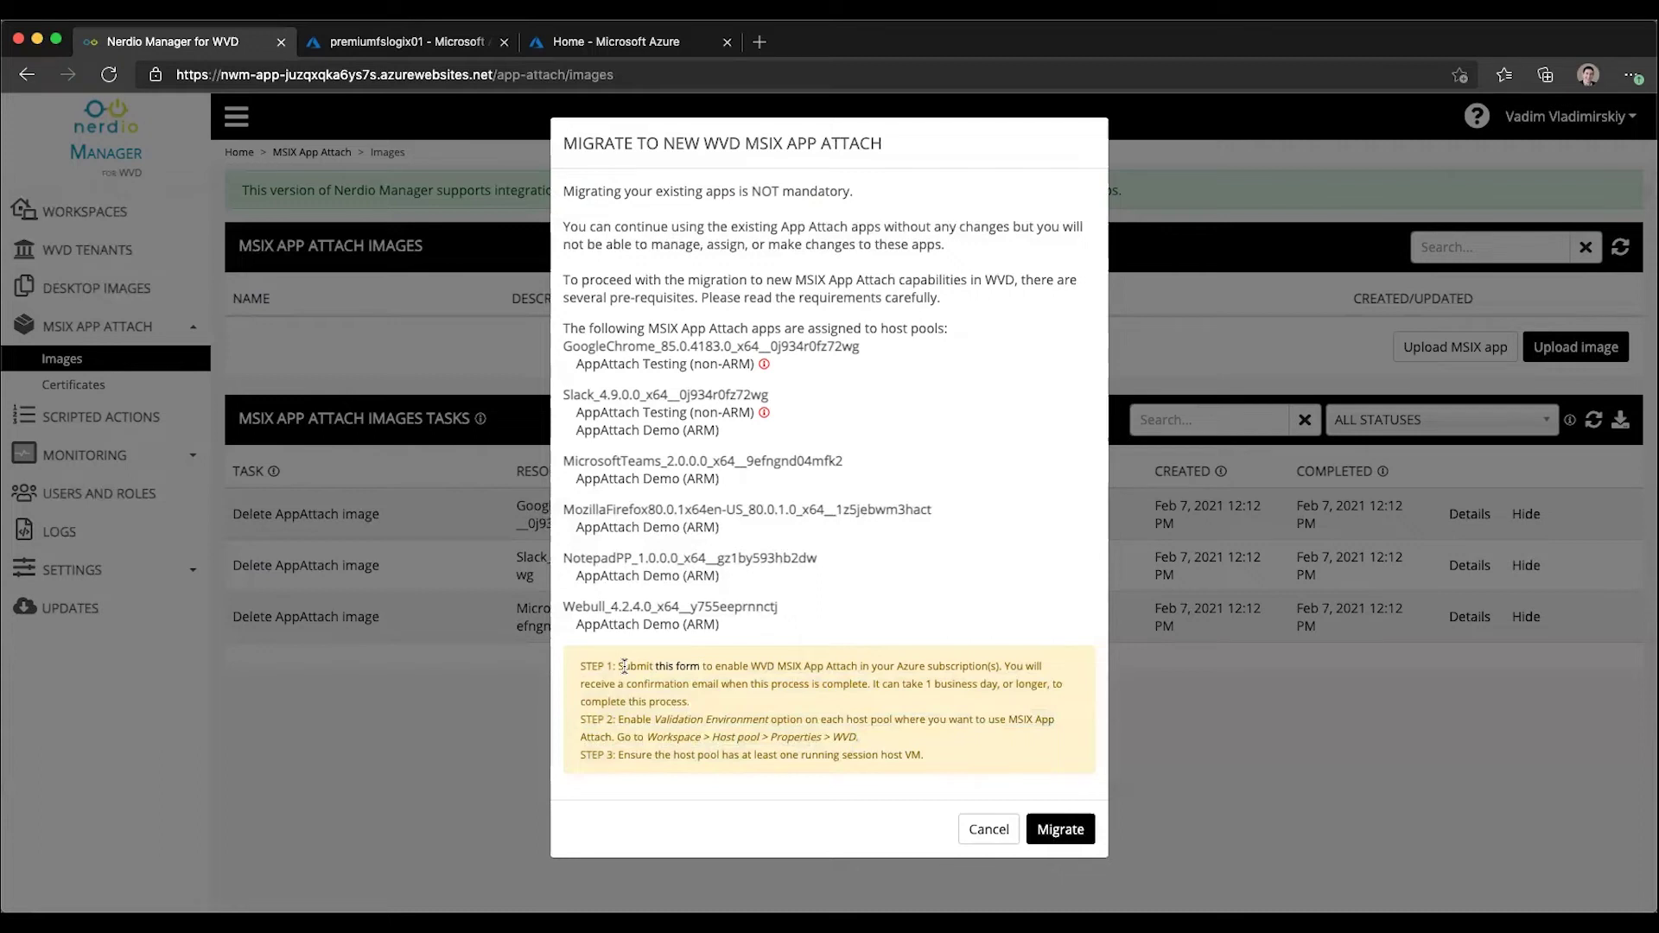
{"action": "left_click", "coordinate": [686, 674]}
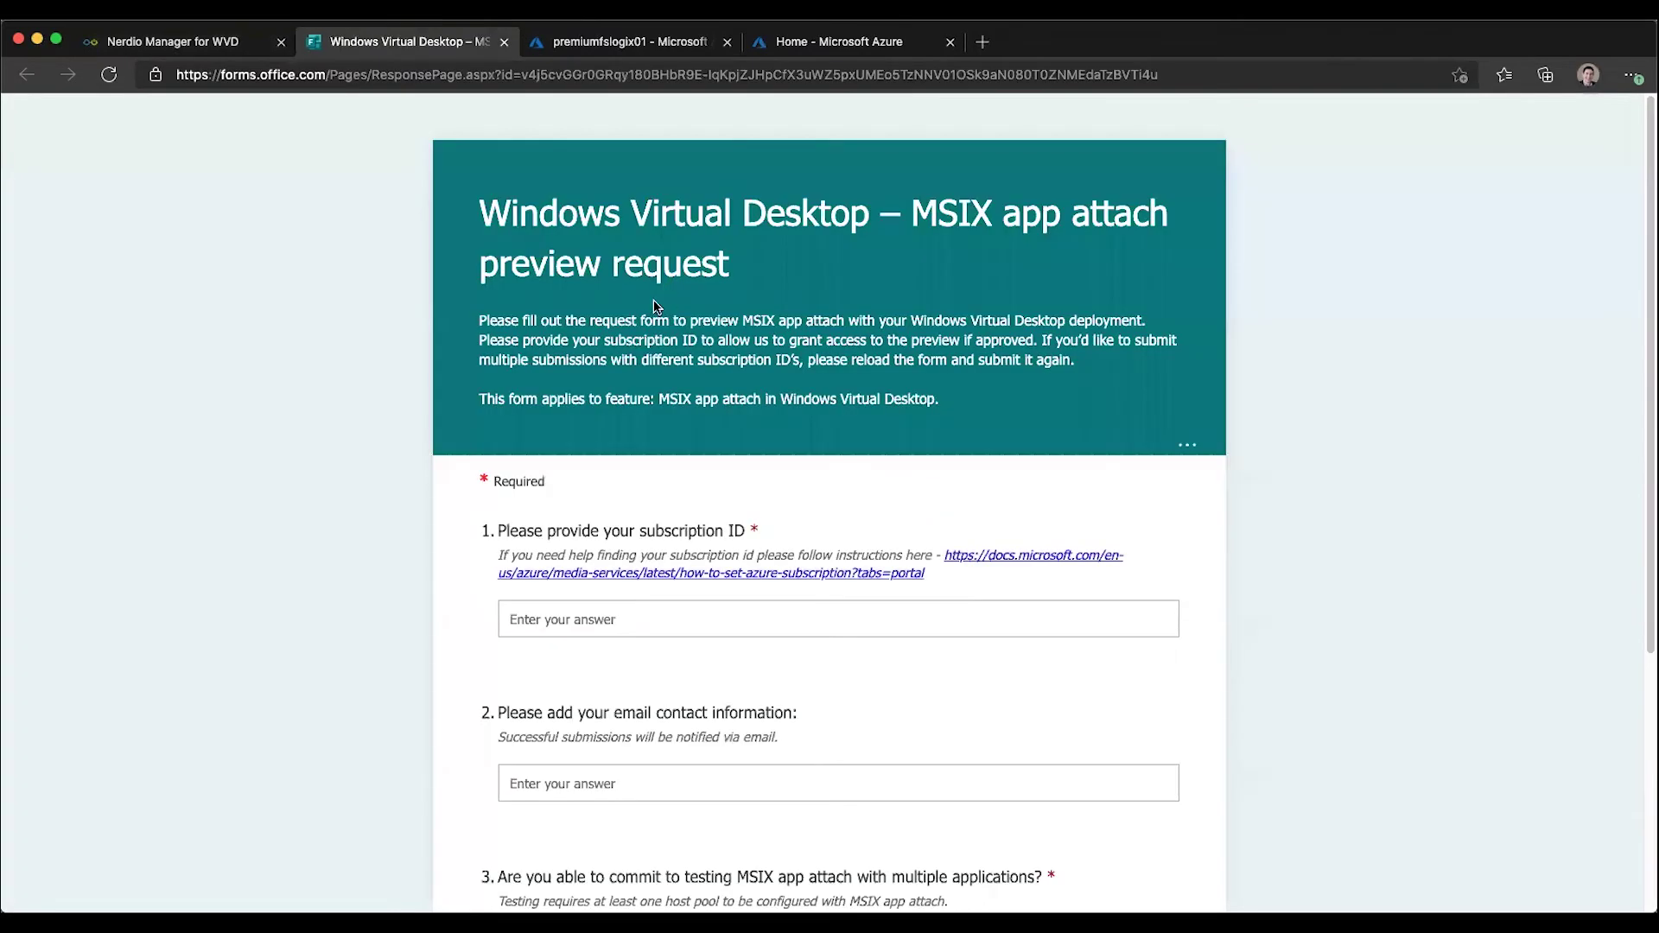
Switch back to the Nerdio Manager tab showing the Migrate dialog
{"action": "left_click", "coordinate": [268, 43]}
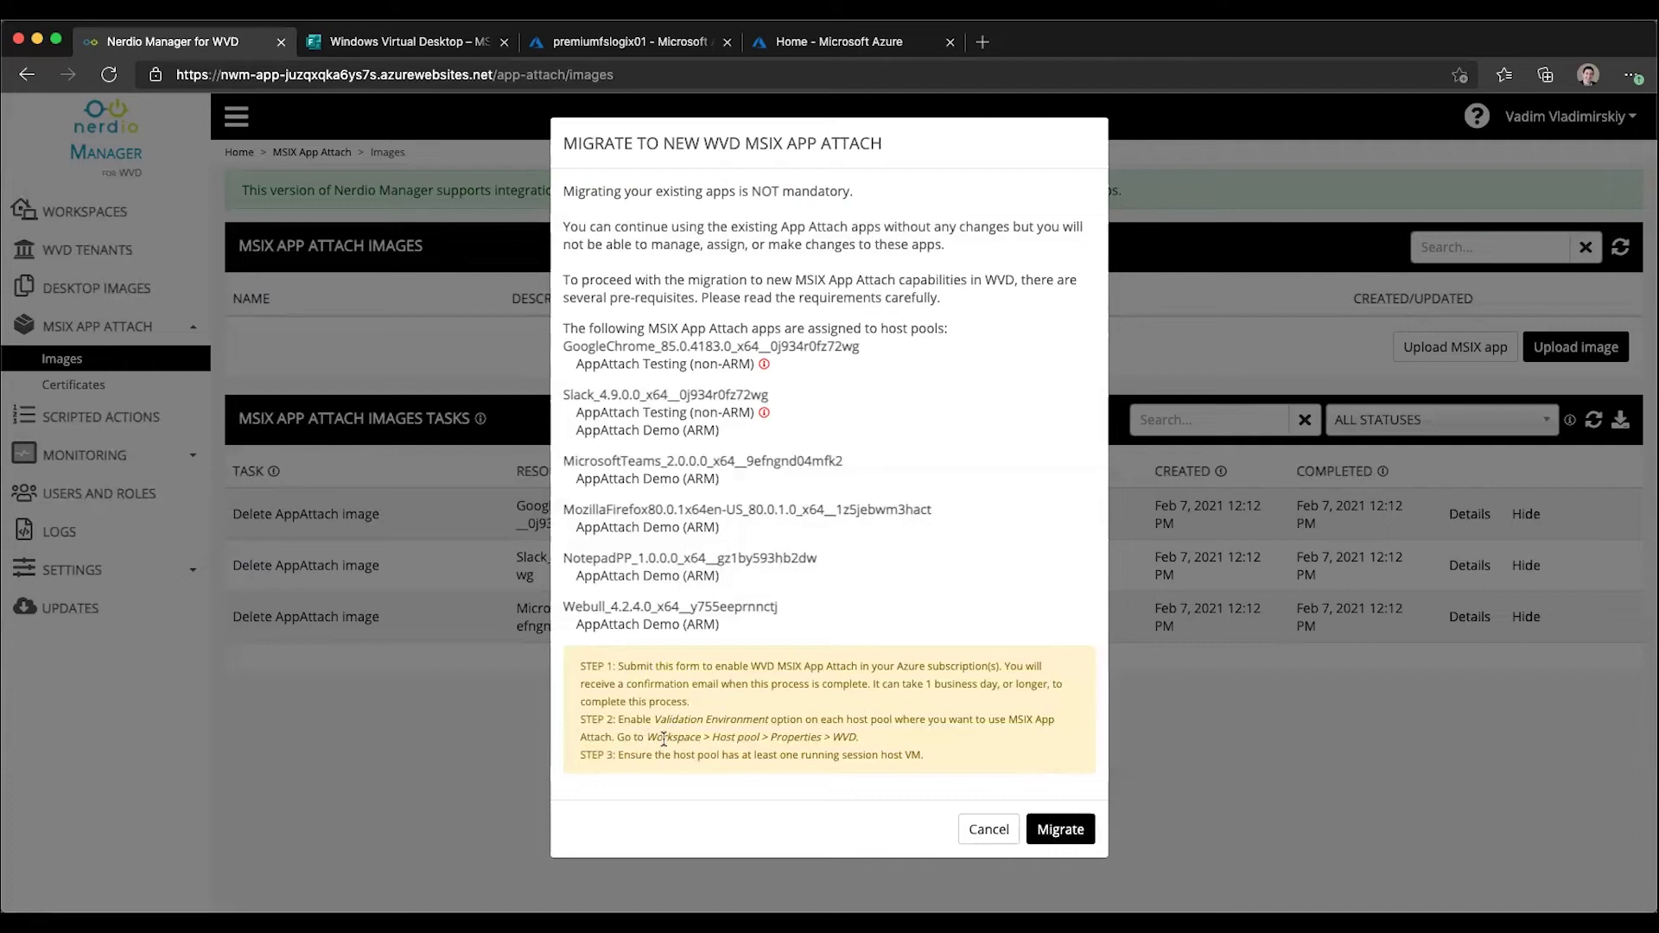
Note the STEP 2 settings path, close the dialog, and open AppAttach Demo's Manage Hosts menu in Spring Update Workspace
{"action": "left_click_drag", "start_coordinate": [662, 739], "coordinate": [850, 733]}
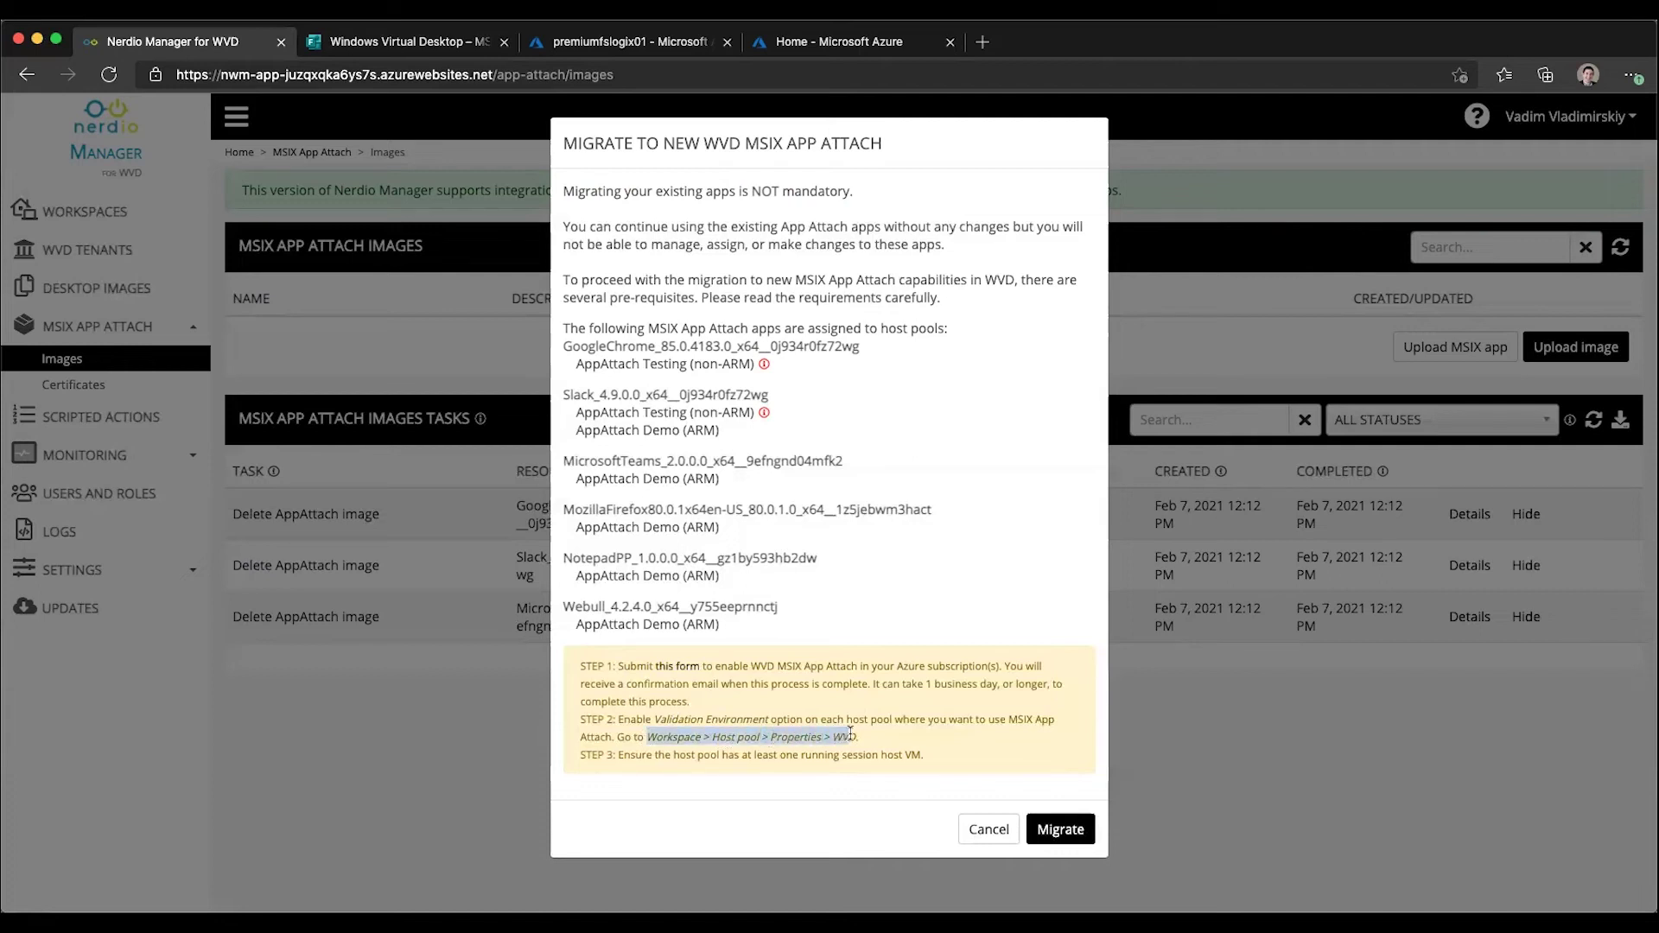
{"action": "left_click", "coordinate": [454, 740]}
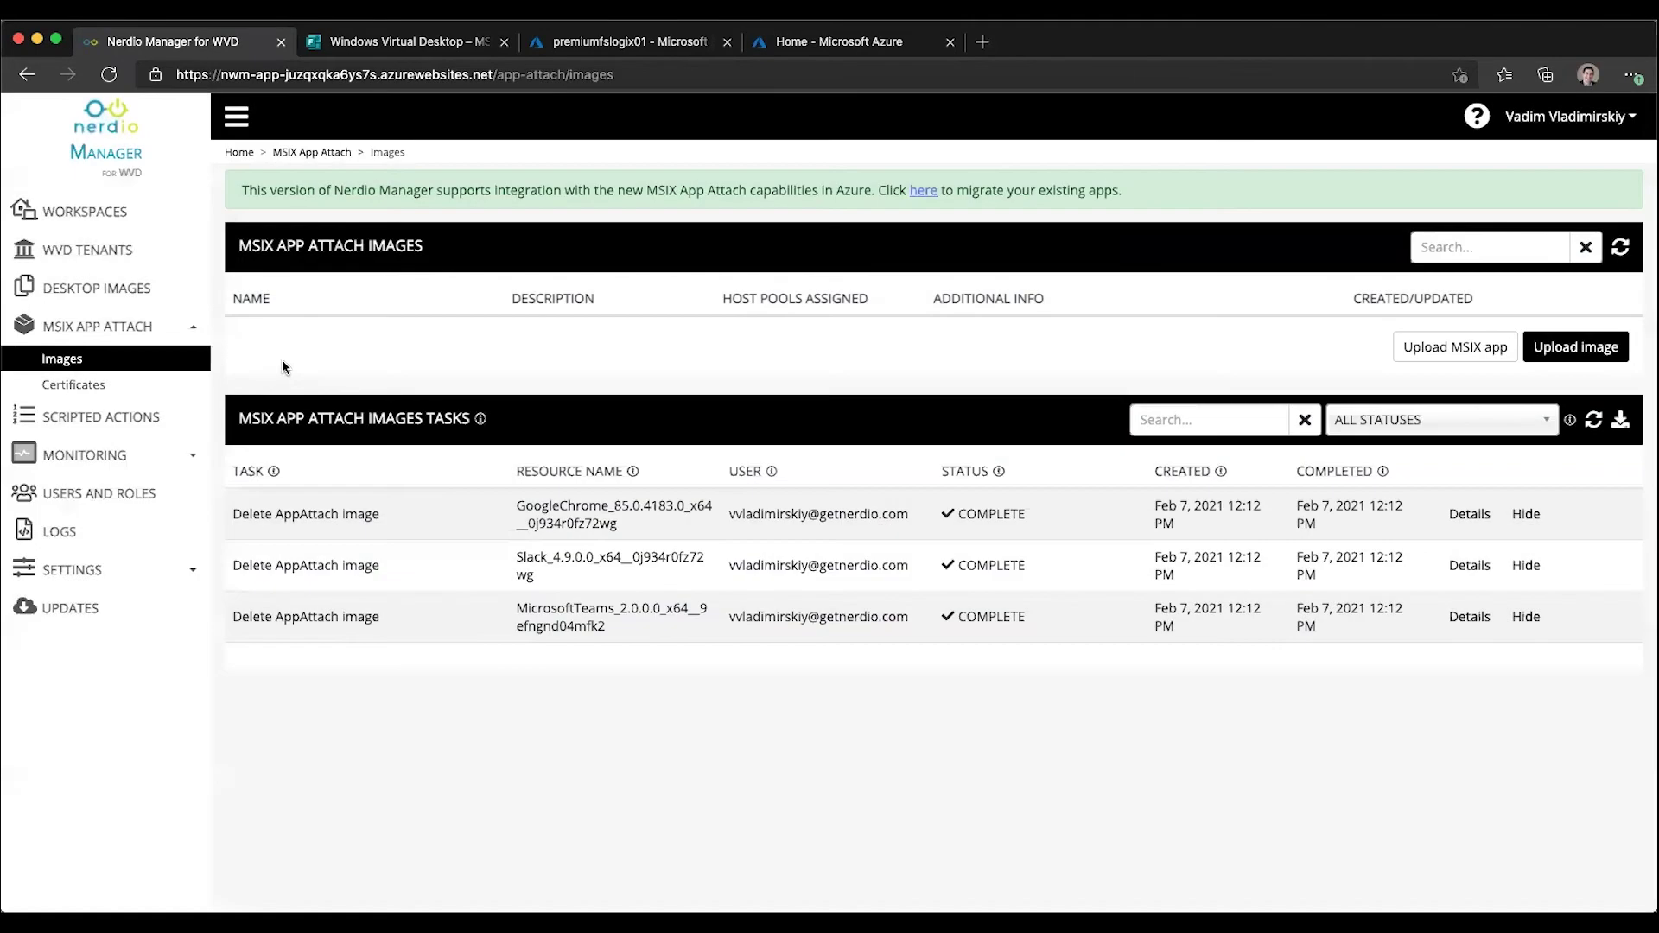
{"action": "left_click", "coordinate": [102, 223]}
{"action": "left_click", "coordinate": [313, 293]}
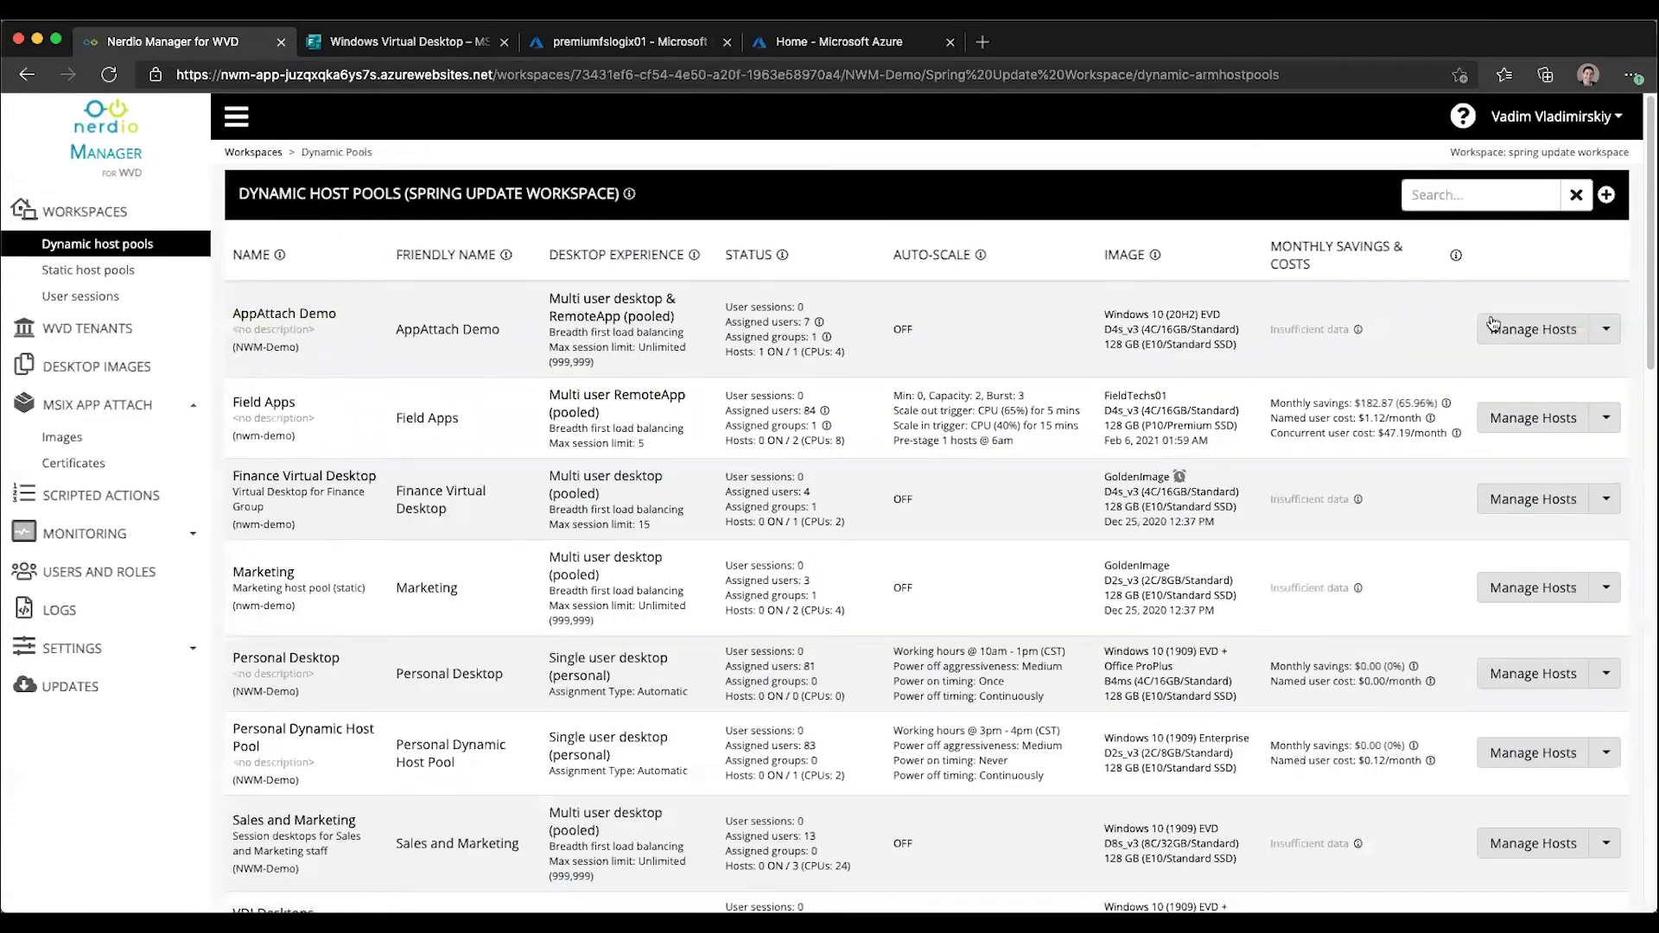
{"action": "left_click", "coordinate": [1609, 330]}
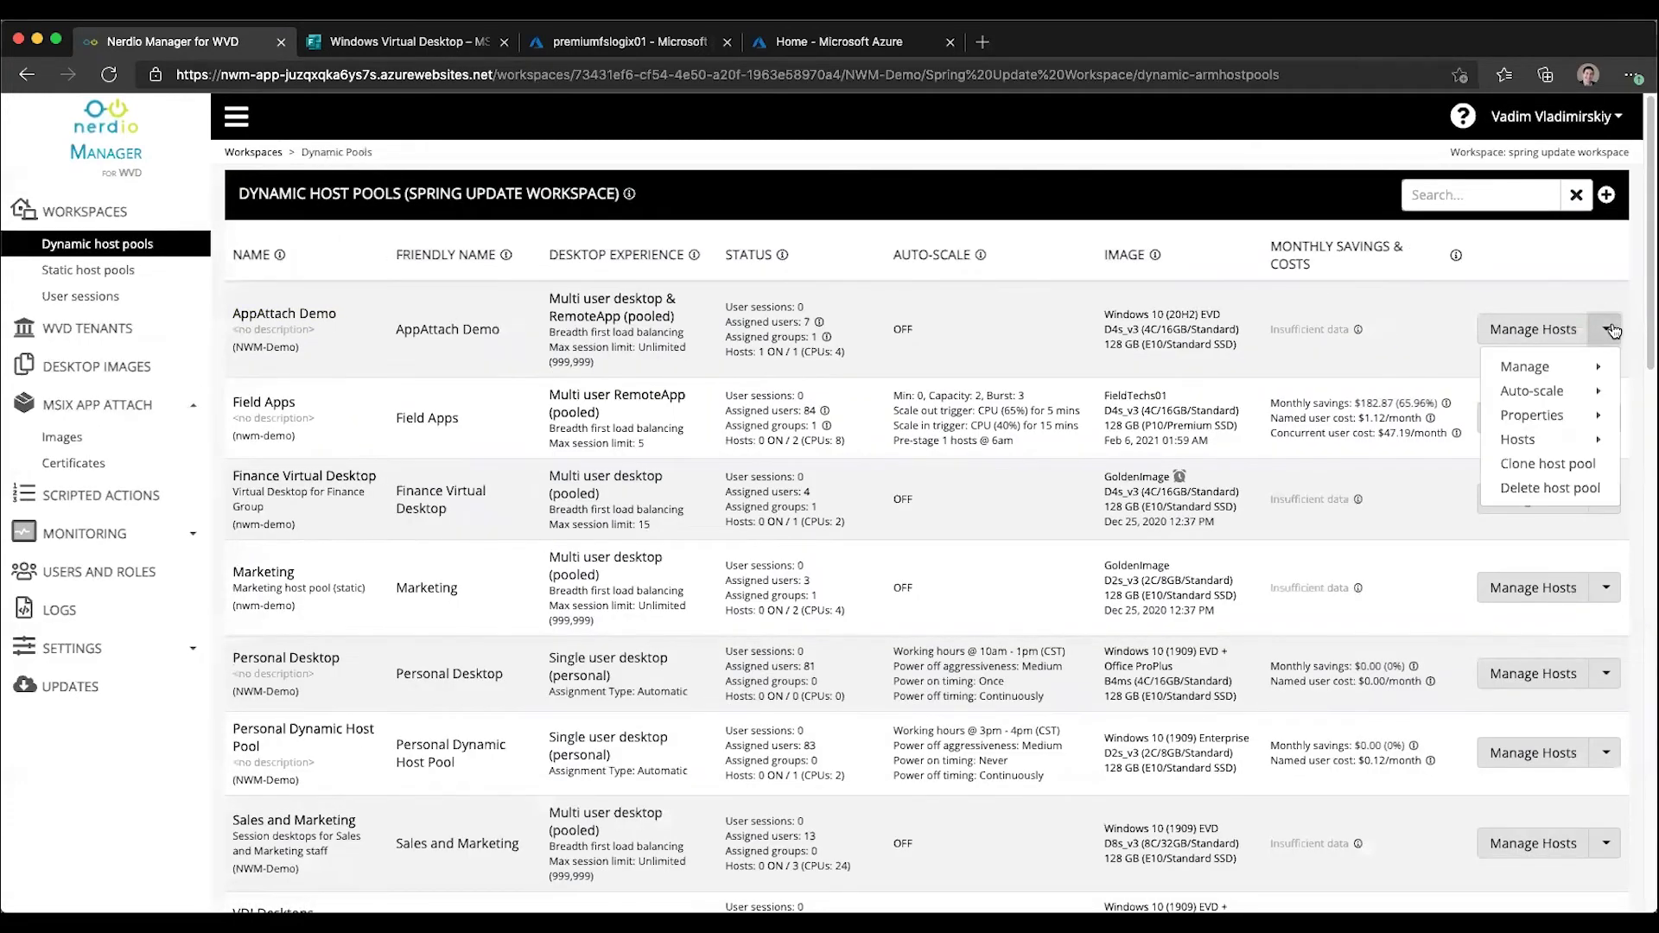
Confirm AppAttach Demo's WVD properties have Validation environment enabled, cancel, and return to MSIX App Attach Images
{"action": "mouse_move", "coordinate": [1525, 416]}
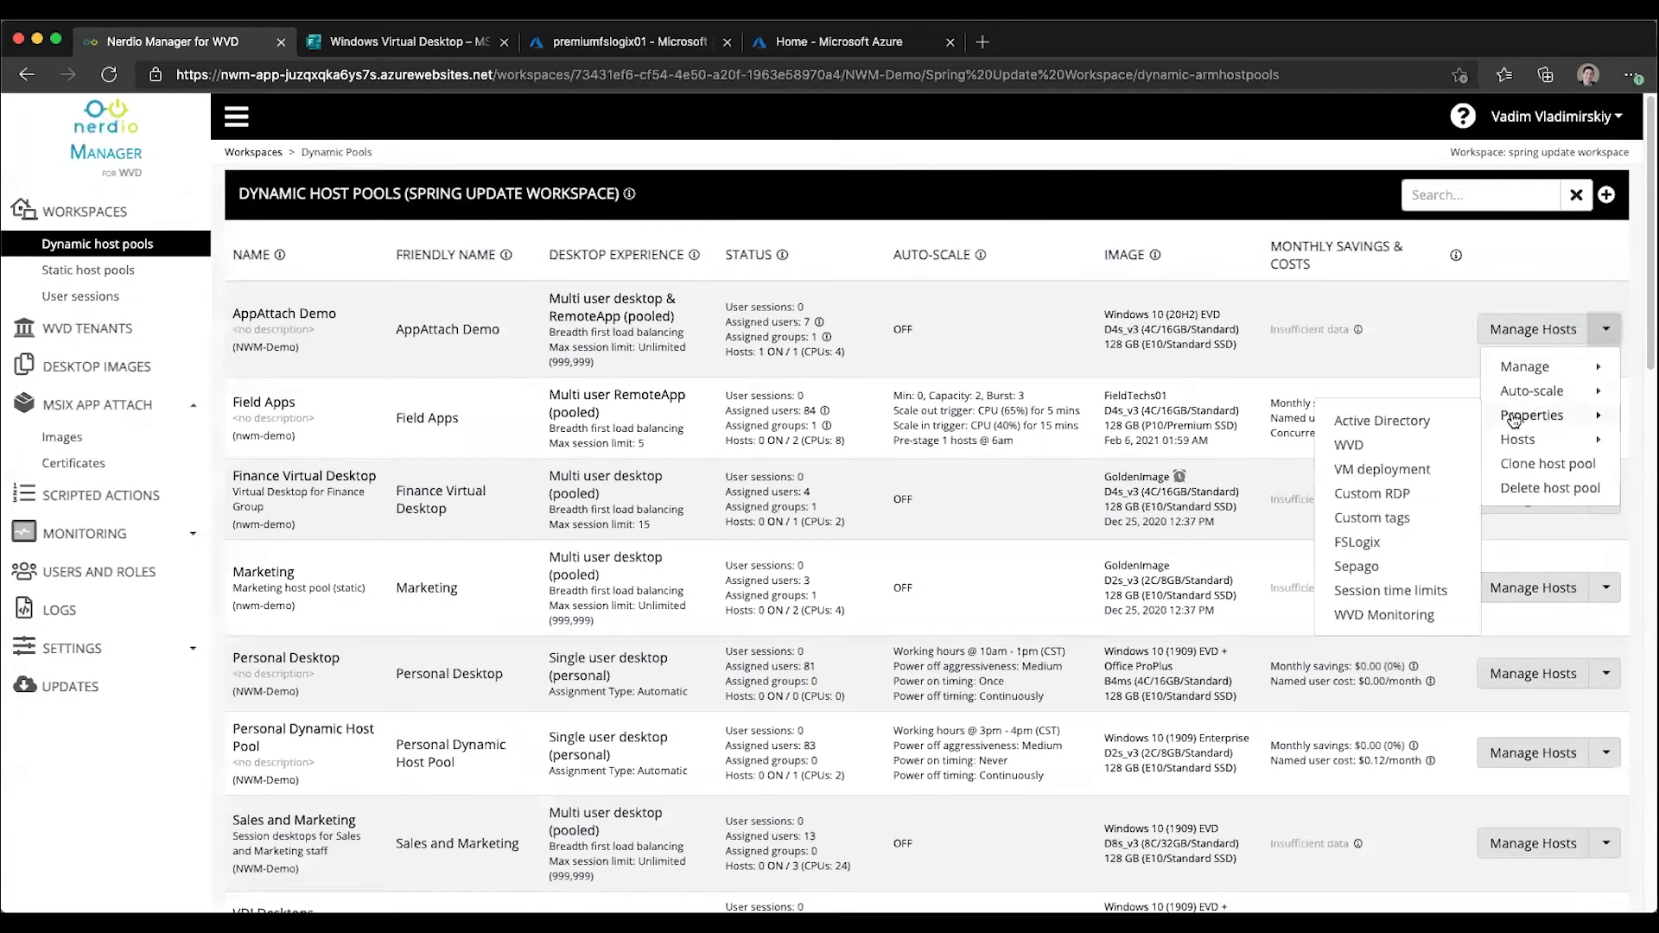
{"action": "left_click", "coordinate": [1349, 446]}
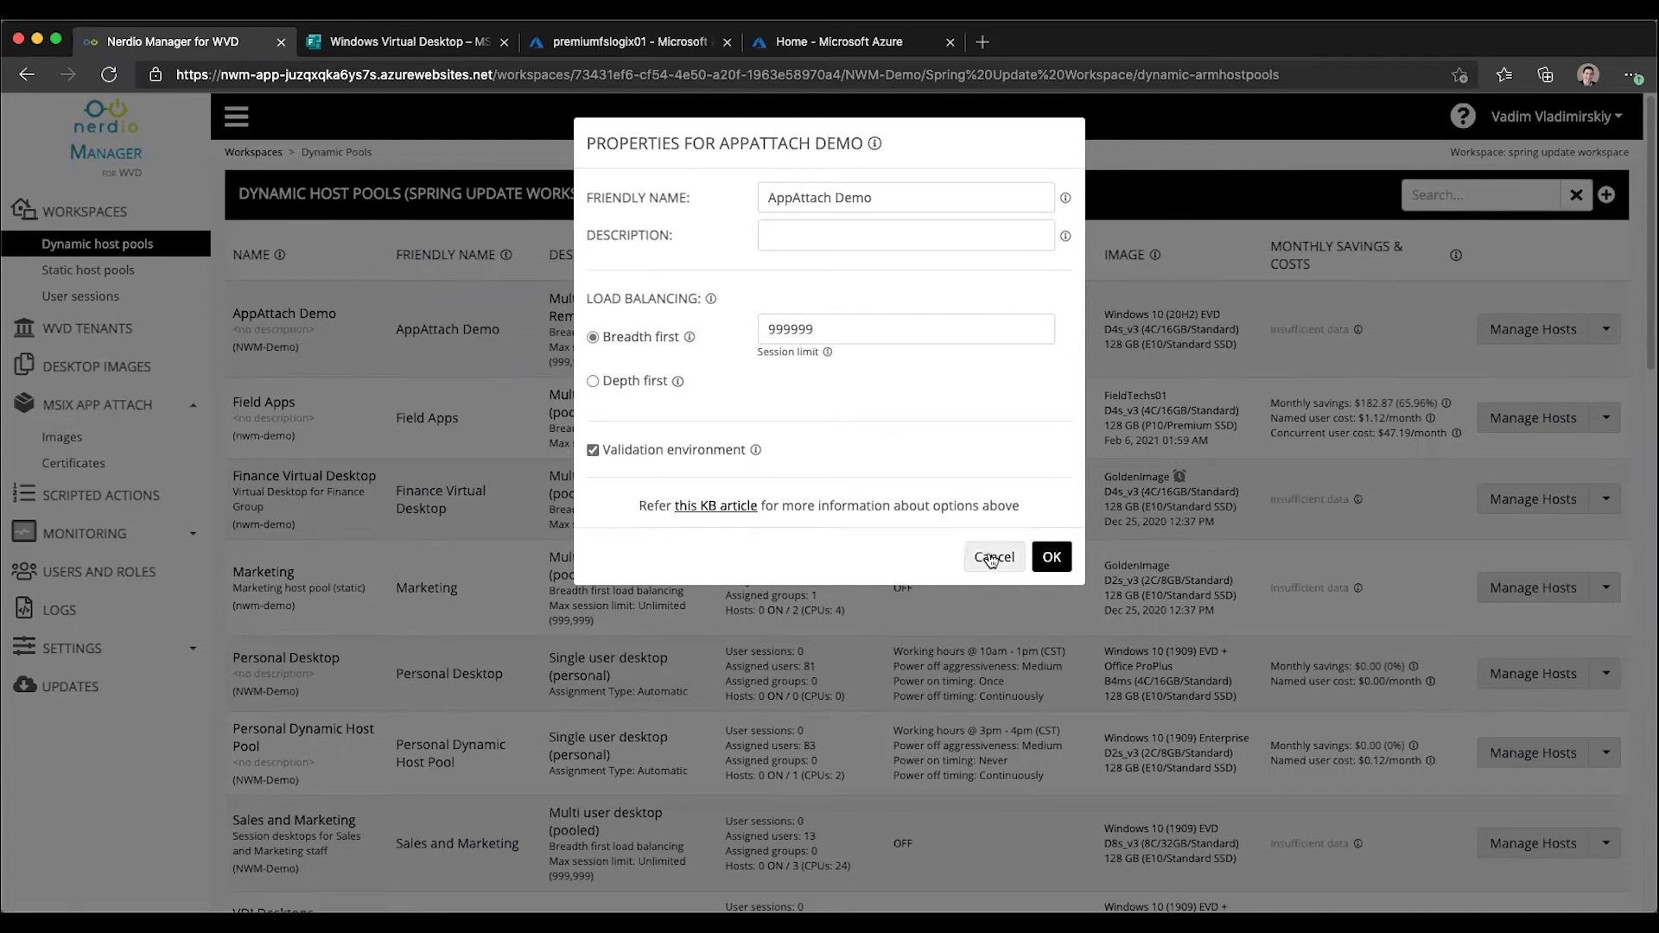
{"action": "left_click", "coordinate": [991, 560]}
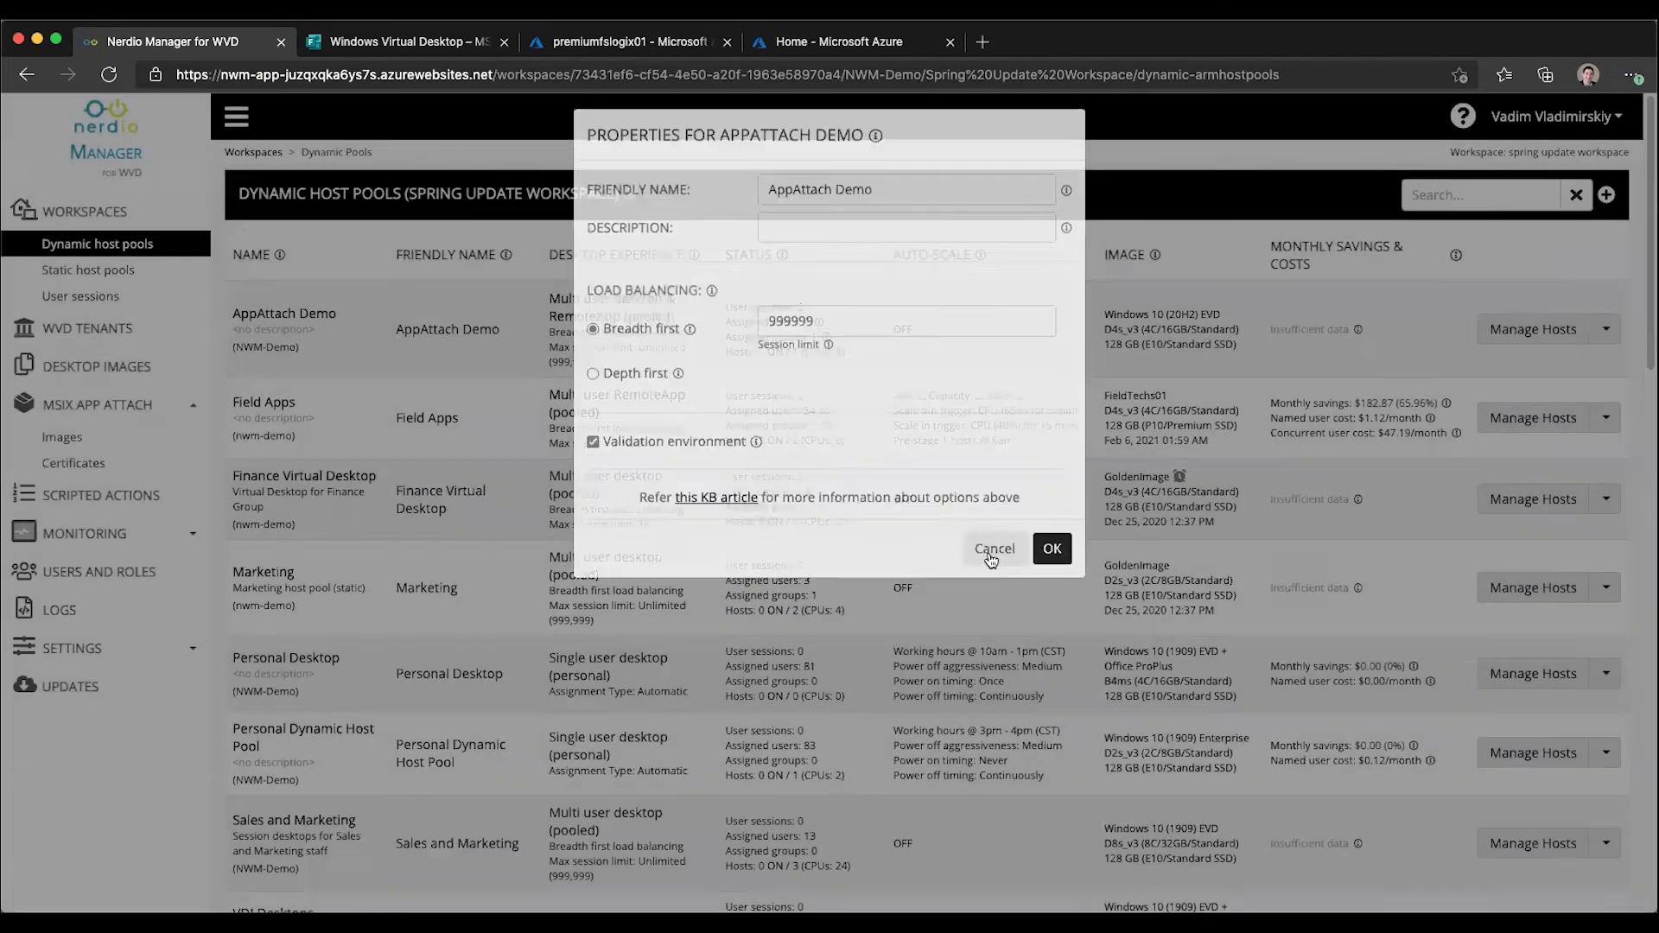
{"action": "left_click", "coordinate": [104, 437]}
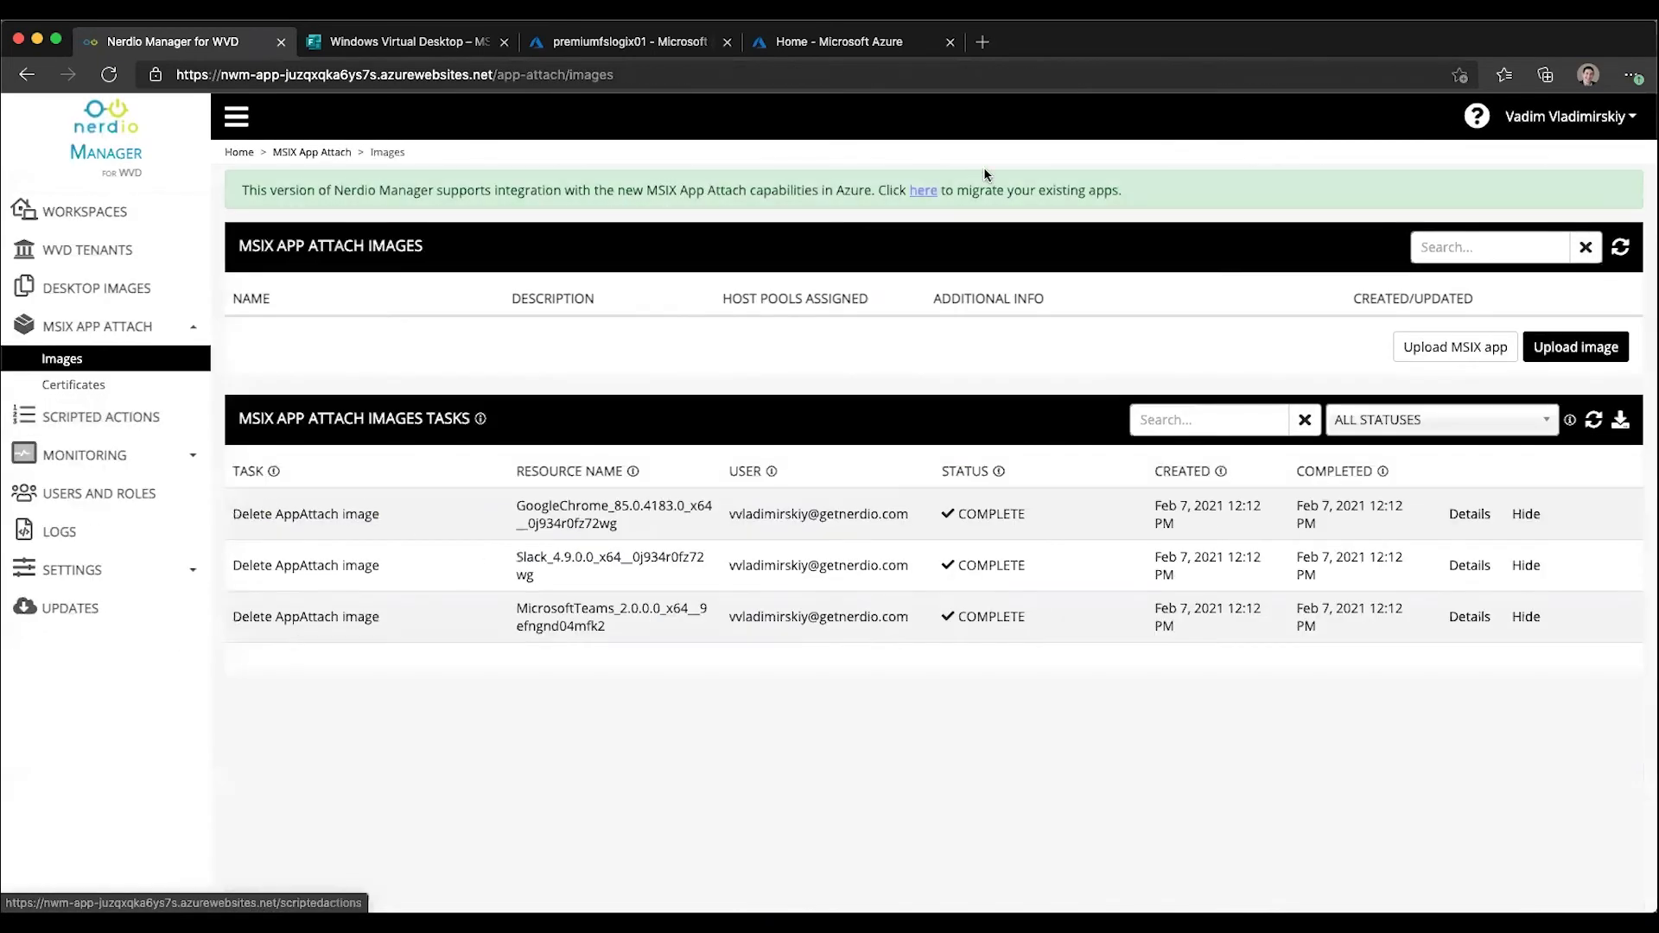
Reopen the Migrate to new WVD MSIX App Attach dialog and highlight the full STEP 3 requirement
{"action": "left_click", "coordinate": [922, 191]}
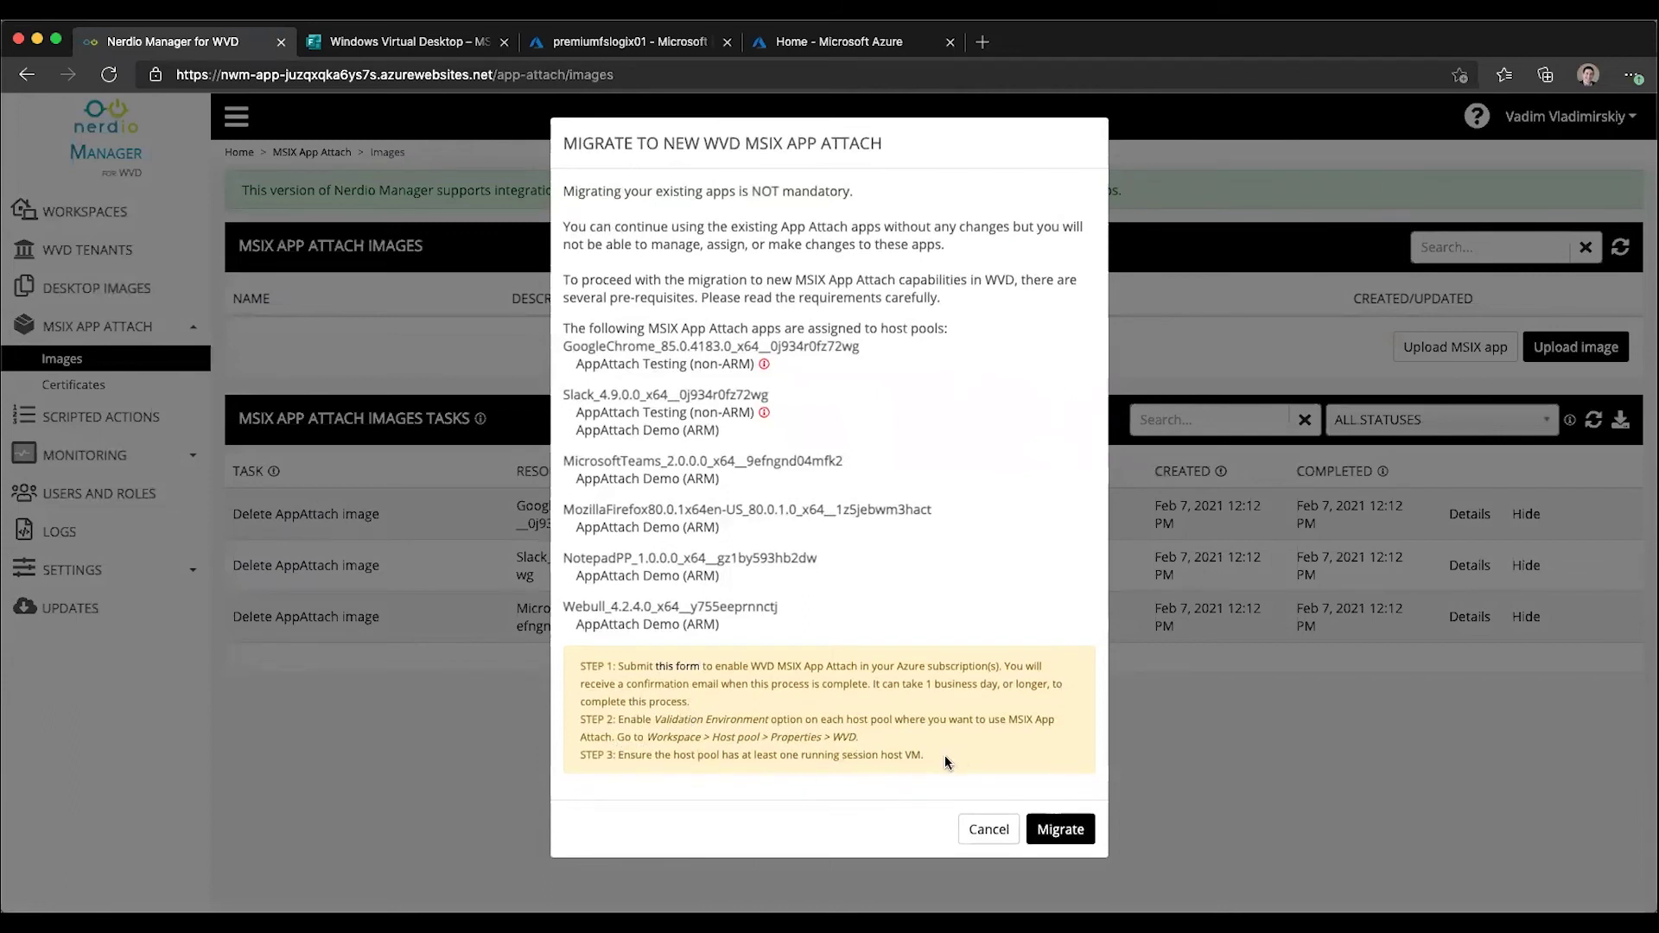
{"action": "left_click_drag", "start_coordinate": [945, 755], "coordinate": [584, 756]}
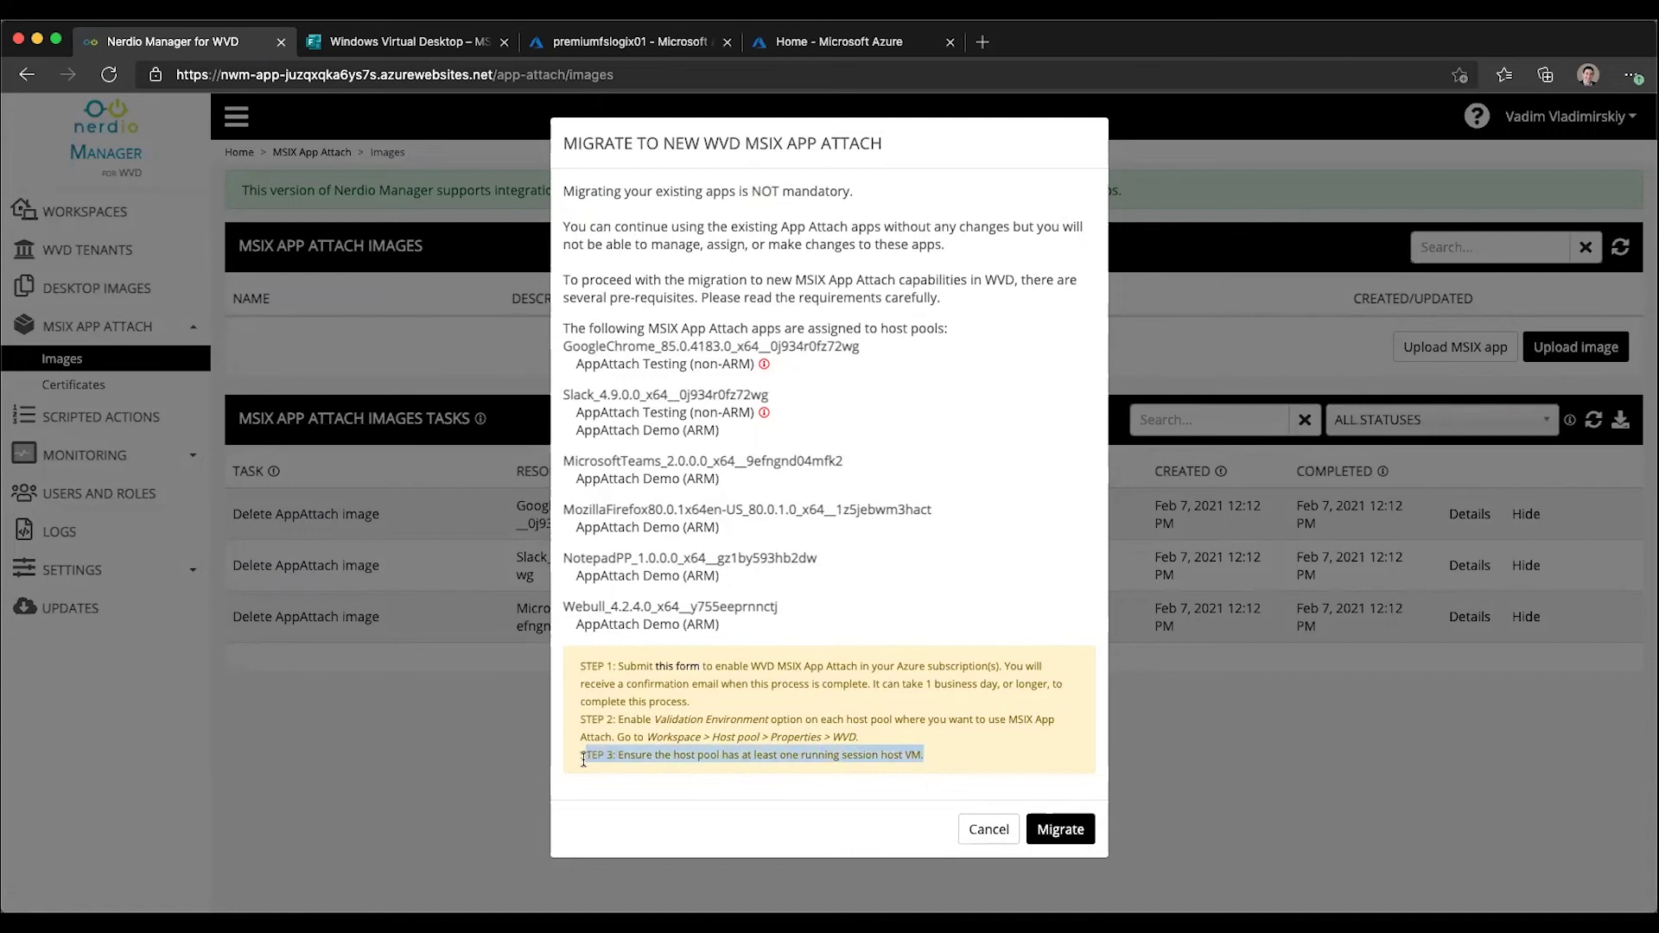
{"action": "left_click", "coordinate": [580, 768]}
{"action": "triple_click", "coordinate": [579, 759]}
Cancel the Migrate to new WVD MSIX App Attach dialog without migrating any apps
{"action": "left_click", "coordinate": [521, 328]}
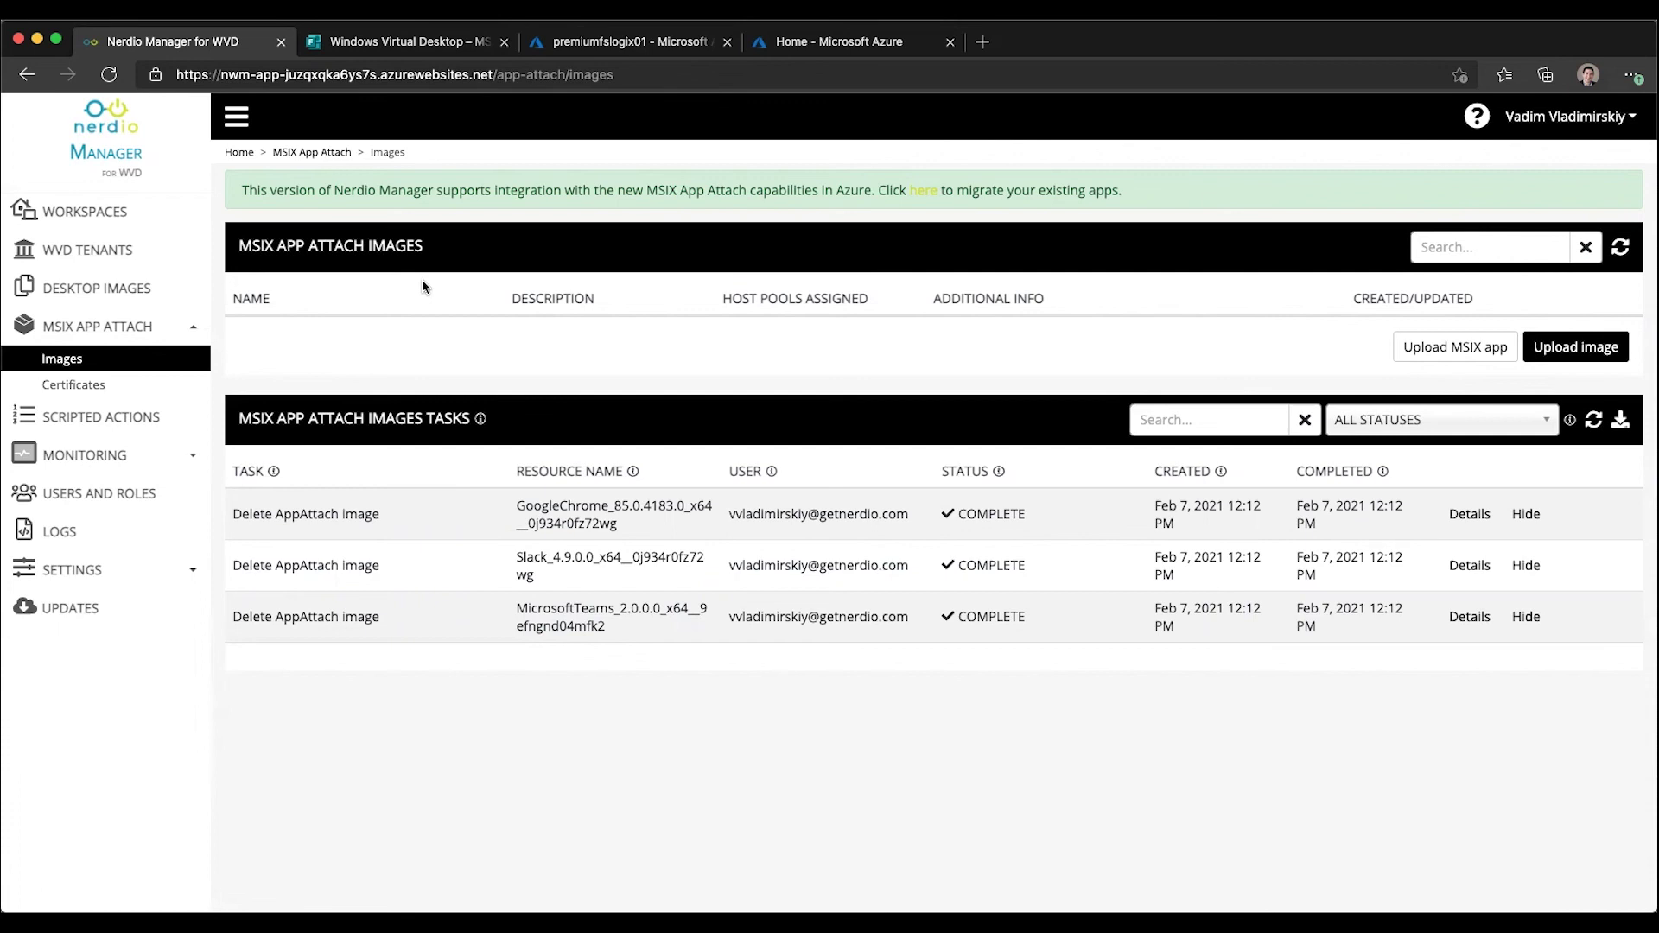
Return to Settings > Integrations to view the two linked MSIX App Attach storage locations
{"action": "left_click", "coordinate": [181, 568]}
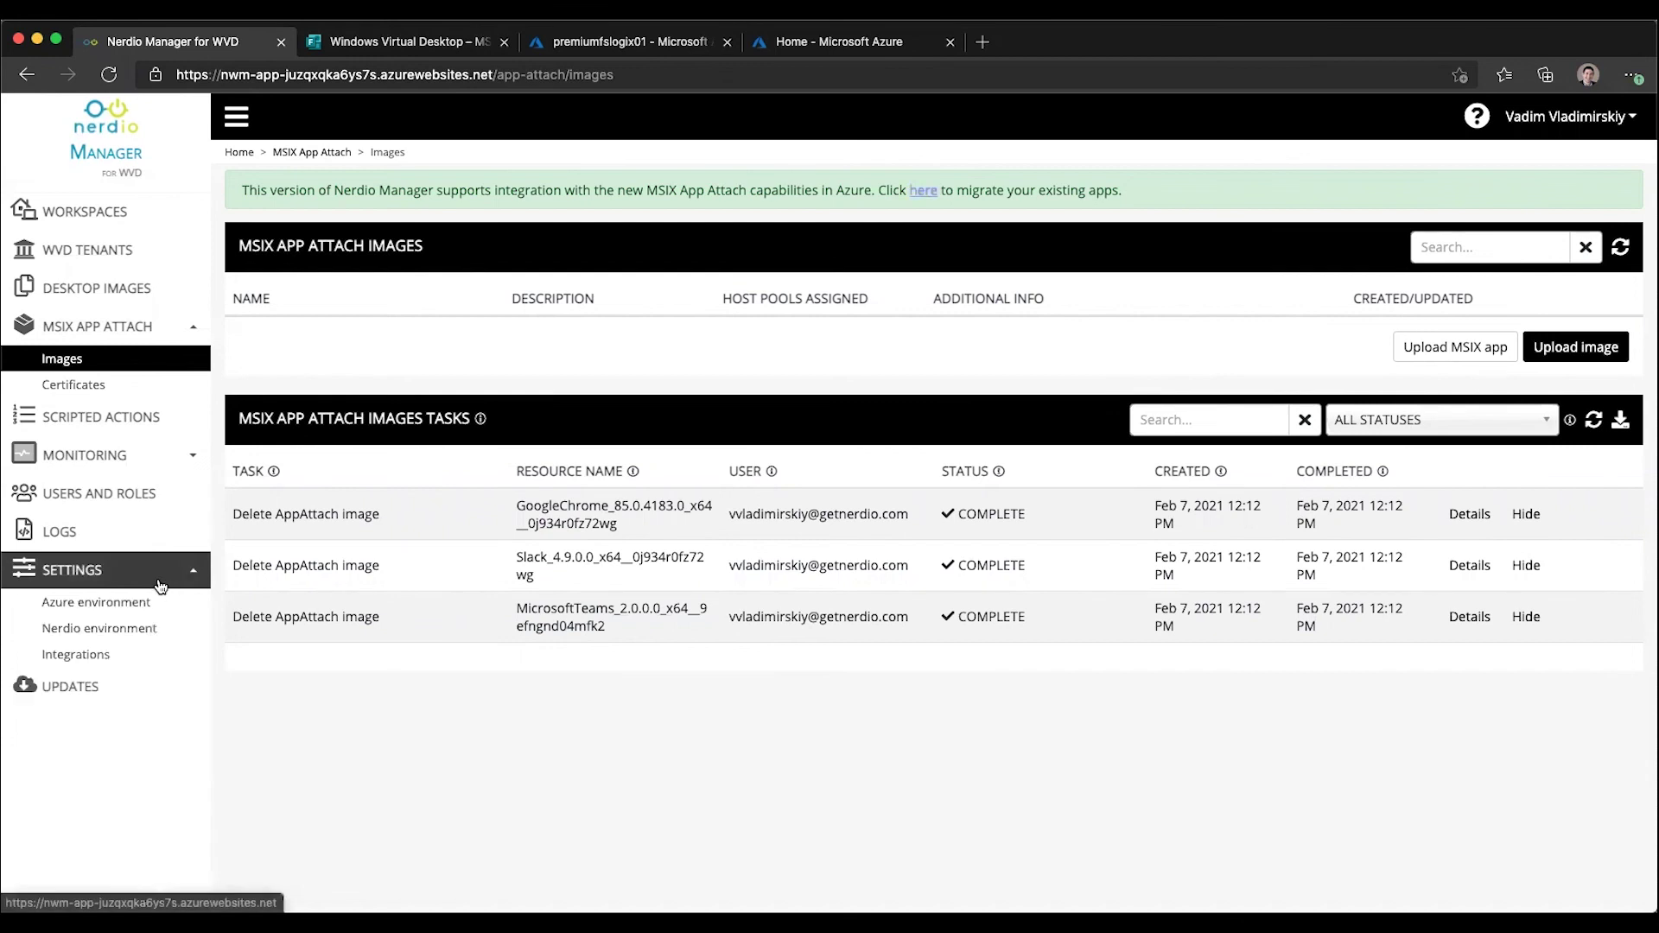
{"action": "left_click", "coordinate": [87, 654]}
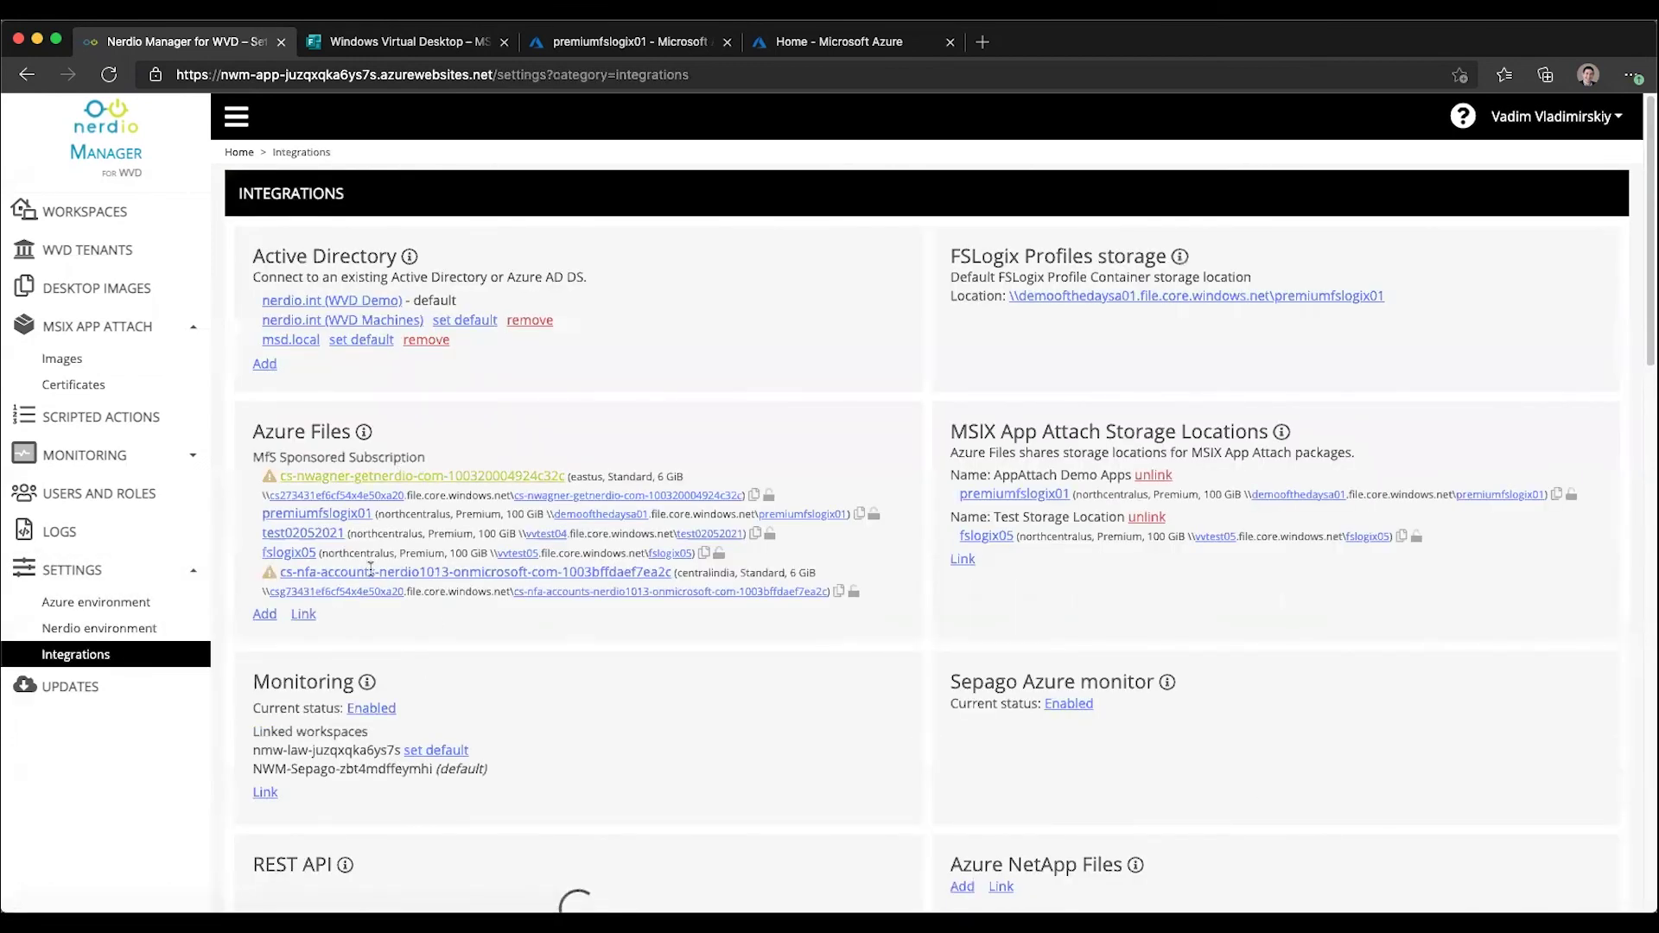